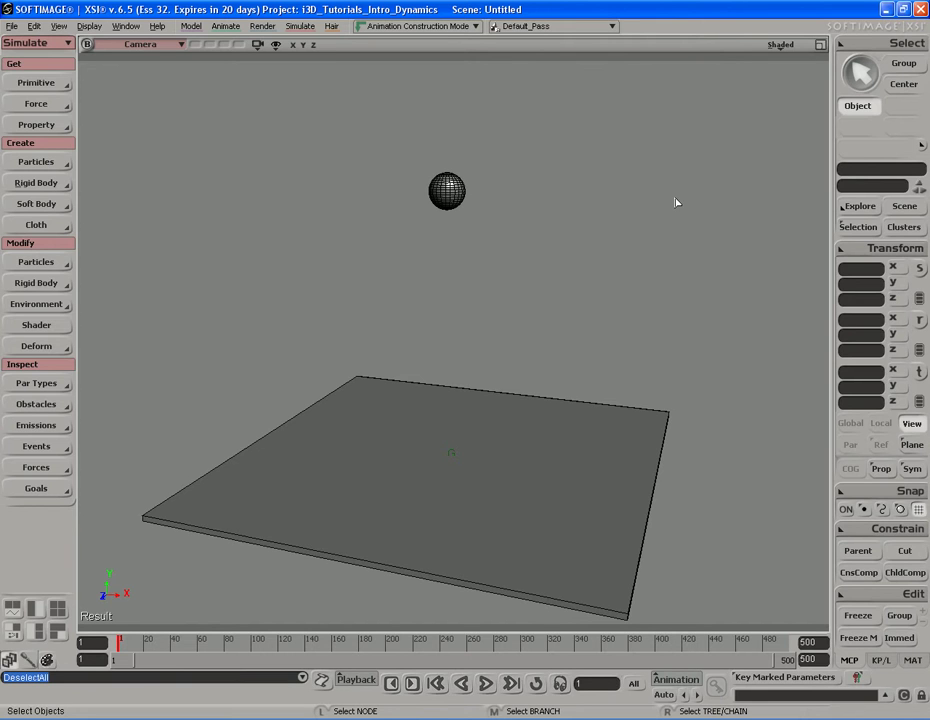
Select the sphere and open its SoftBodyOp property editor.
left_click(446, 190)
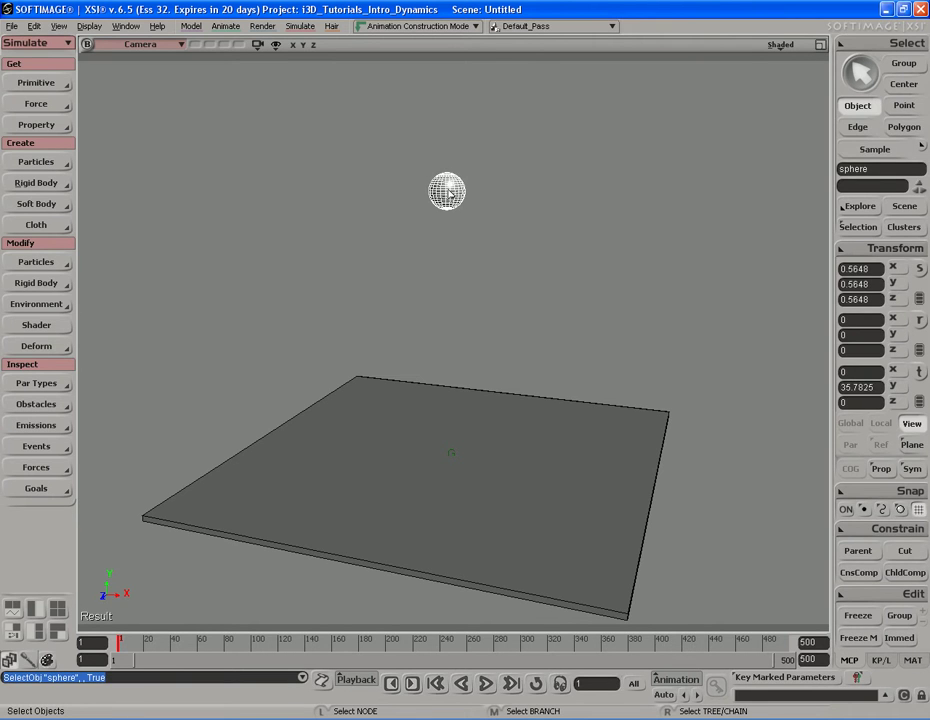
left_click(856, 229)
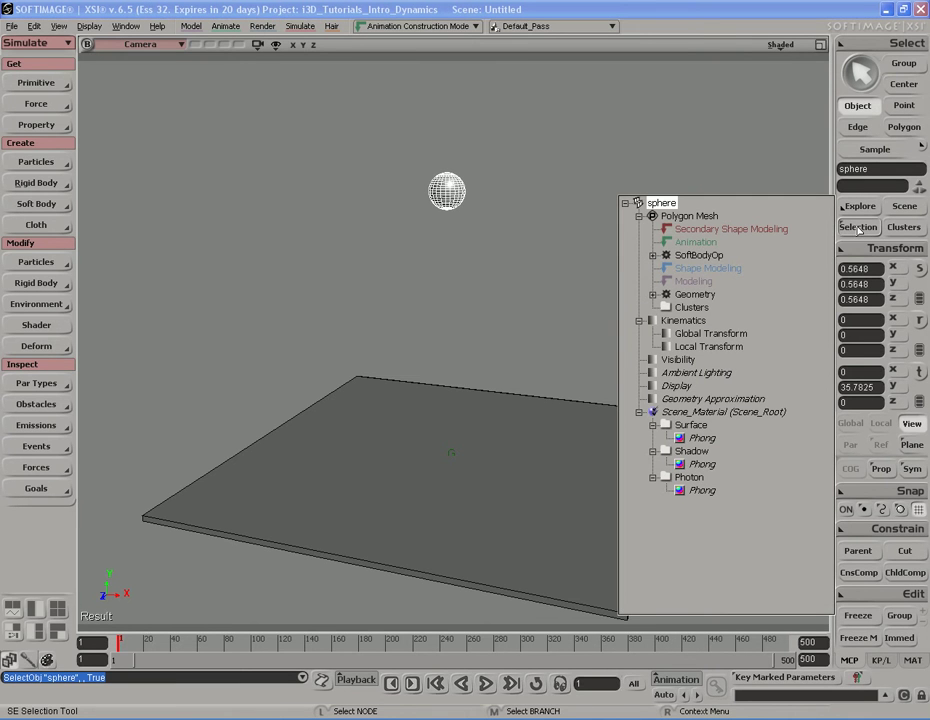
left_click(667, 256)
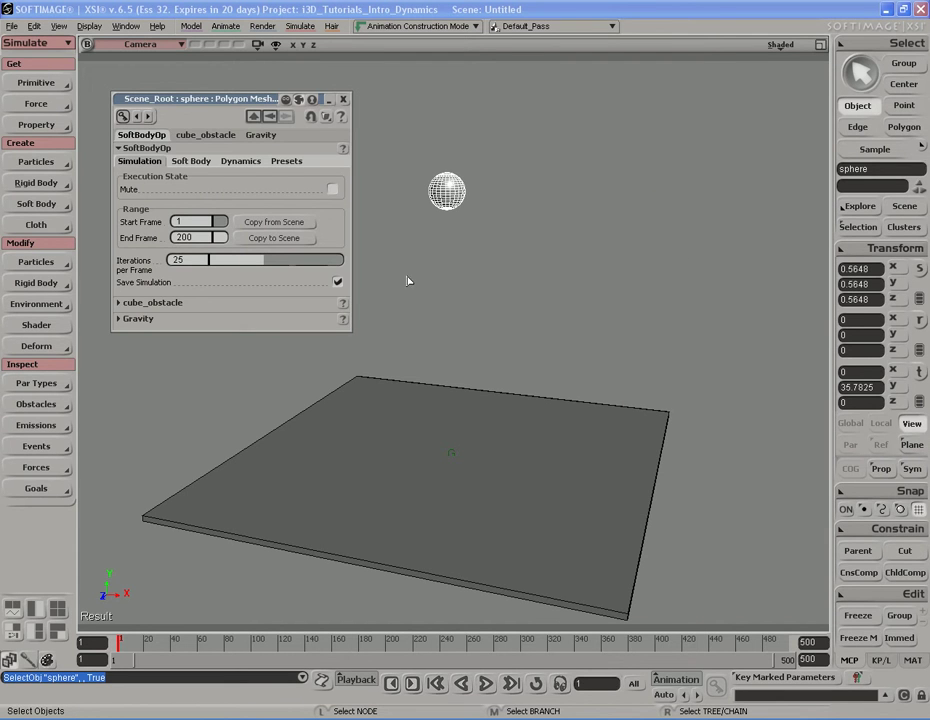
Look through the Soft Body, Dynamics, Presets and Simulation settings of the sphere's SoftBodyOp.
left_click(190, 162)
left_click(234, 165)
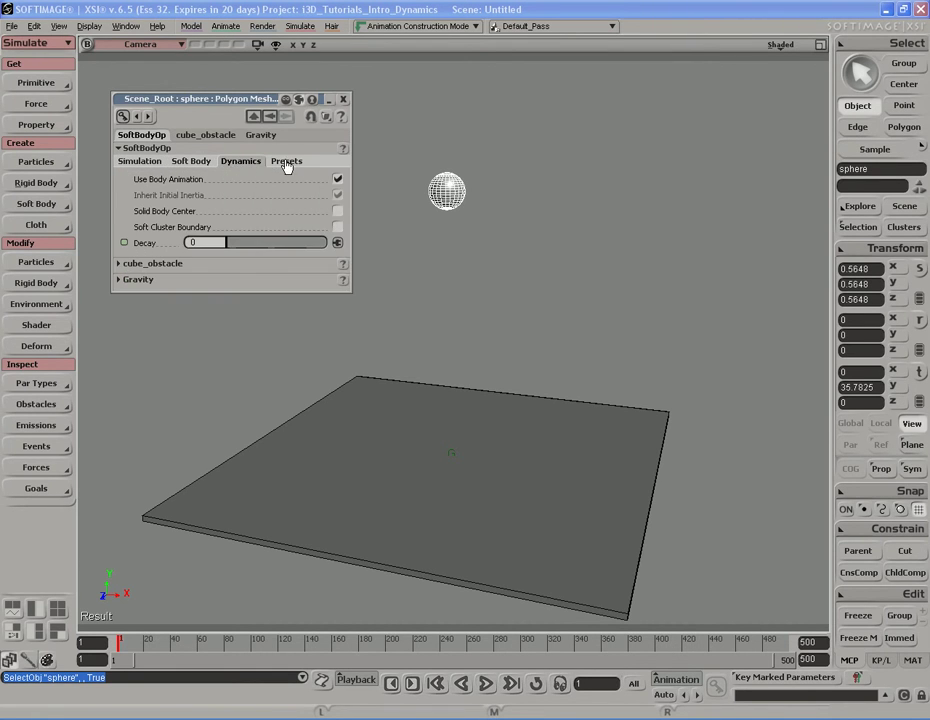
left_click(286, 163)
left_click(251, 163)
left_click(192, 162)
left_click(241, 163)
left_click(191, 162)
left_click(150, 163)
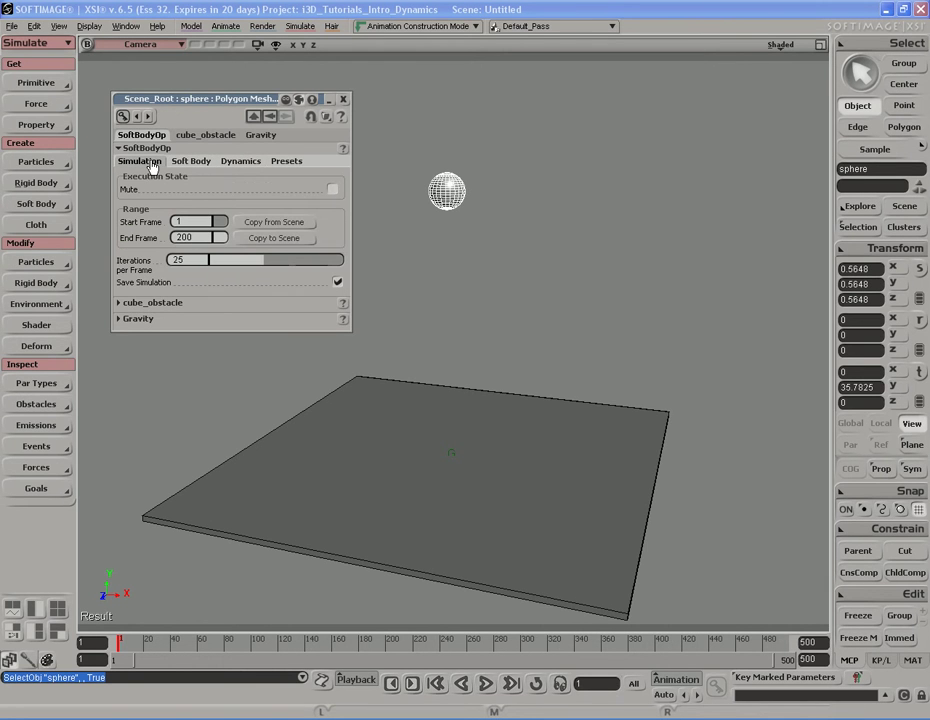
left_click(192, 163)
left_click(156, 164)
Mute the sphere's soft body simulation, test playback from the first frame, and unmute it again.
left_click(333, 190)
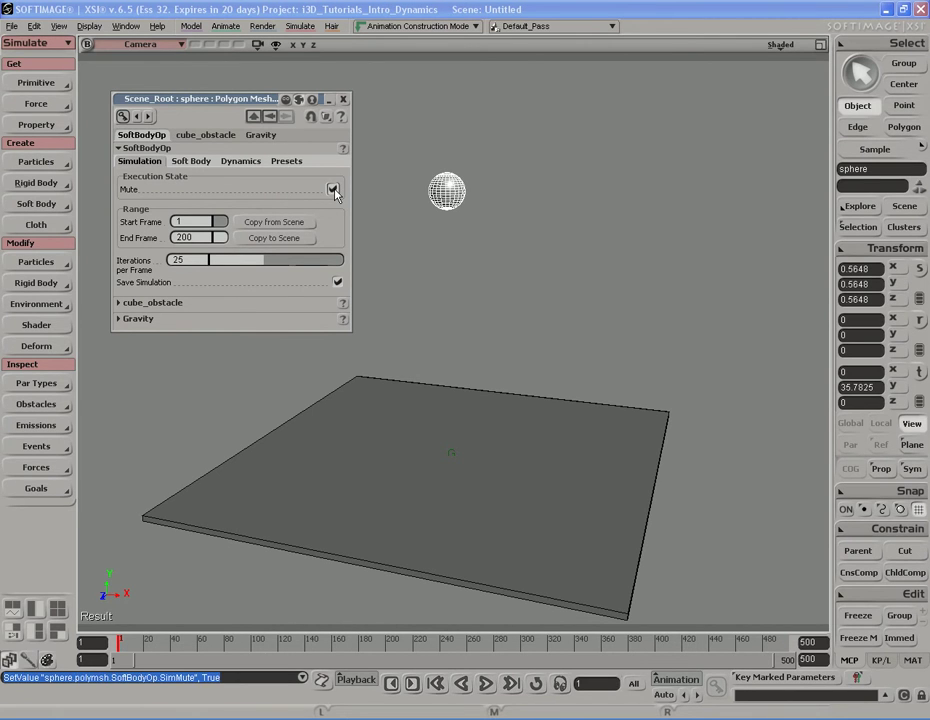
key("alt+Right")
key("Escape")
key("shift+Left")
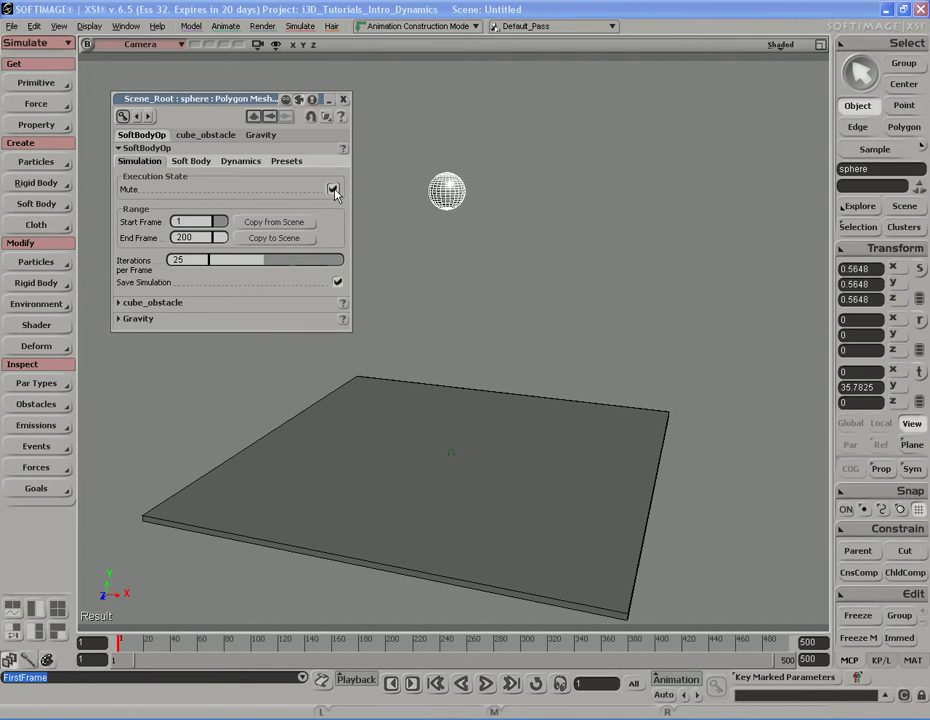
left_click(333, 190)
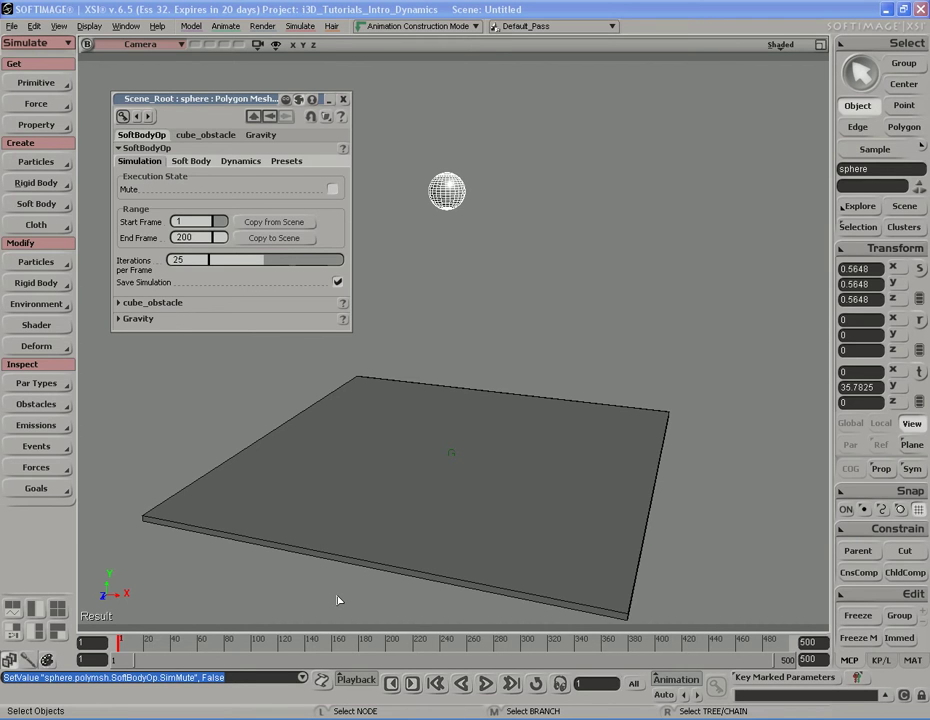
Play the soft body simulation, stop it, and advance frame by frame to frame 243 to examine the fallen sphere.
key("F5")
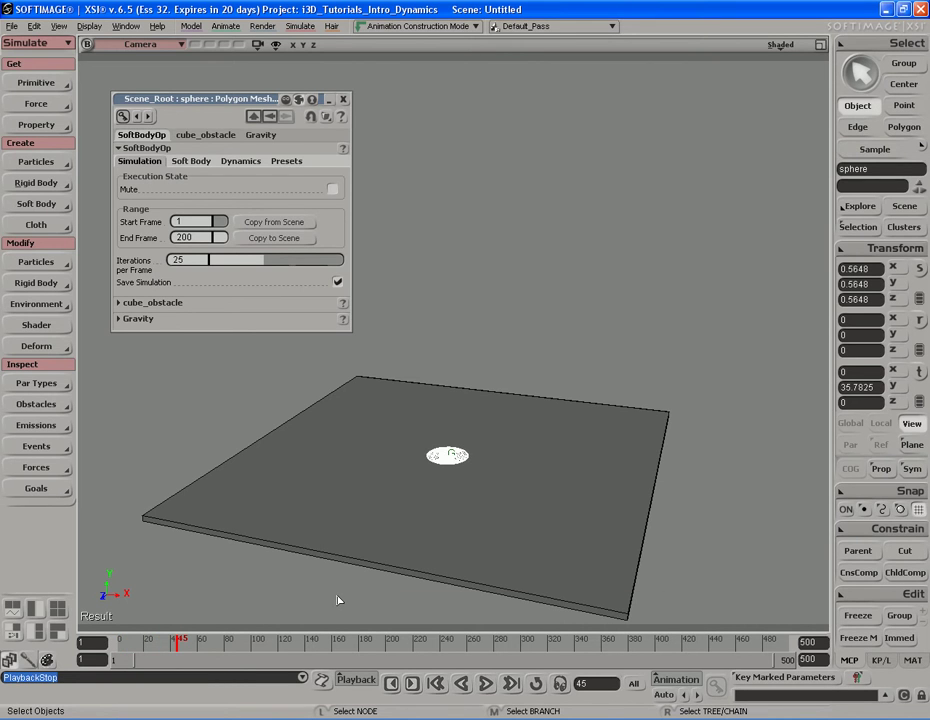
key("period")
key("period")
key("period")
key("period")
key("period")
key("period")
key("period")
key("period")
key("comma")
key("comma")
key("comma")
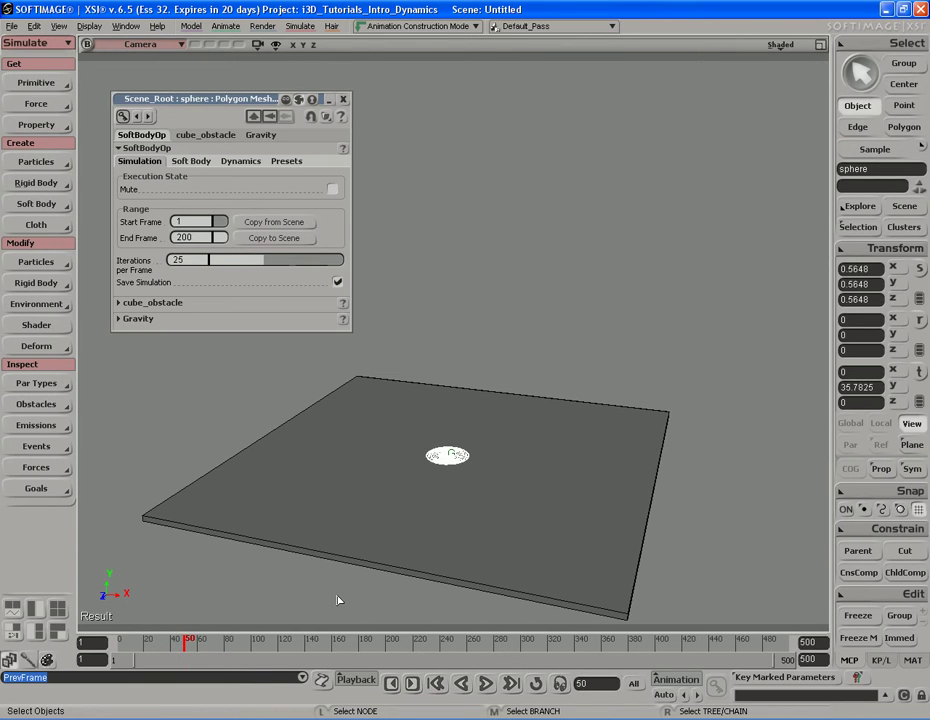
key("period")
key("period")
key("period")
key("period")
key("period")
key("period")
key("period")
key("period")
key("period")
key("period")
key("period")
key("period")
key("period")
key("period")
key("period")
key("period")
key("period")
key("period")
key("period")
key("period")
key("period")
key("period")
key("period")
key("period")
key("period")
key("period")
key("period")
key("period")
key("period")
key("period")
key("period")
key("period")
key("period")
key("period")
key("period")
key("period")
key("period")
key("period")
key("period")
key("period")
key("period")
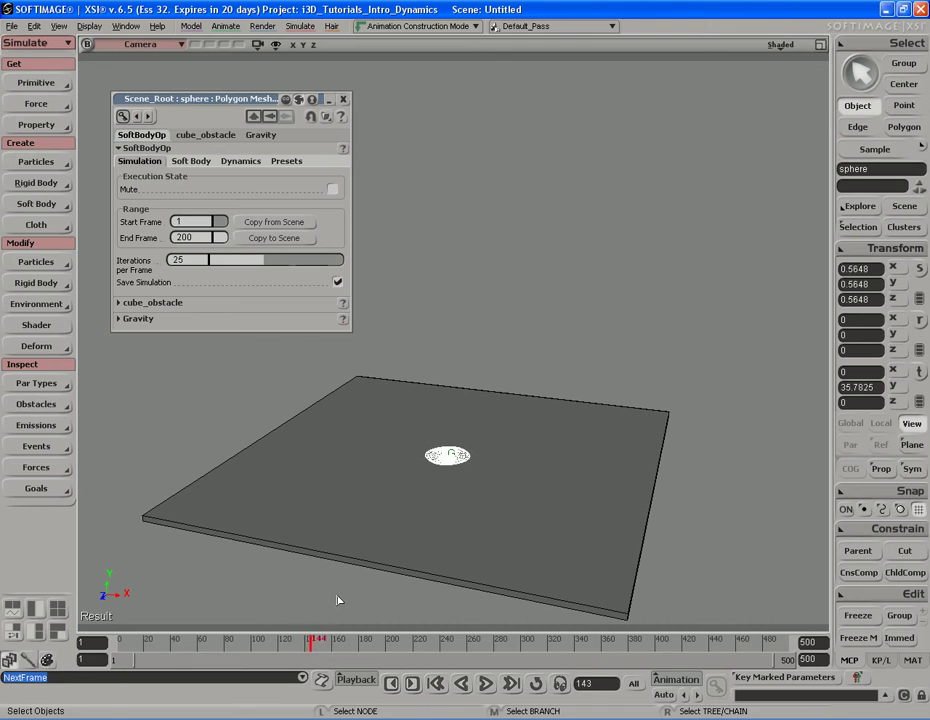
key("period")
key("period")
key("period")
key("period")
key("period")
key("period")
key("period")
key("period")
key("period")
key("period")
key("period")
key("period")
key("period")
key("period")
key("period")
key("period")
key("period")
key("period")
key("period")
key("period")
key("period")
key("period")
key("period")
key("period")
key("period")
key("period")
key("period")
key("period")
key("period")
key("period")
key("period")
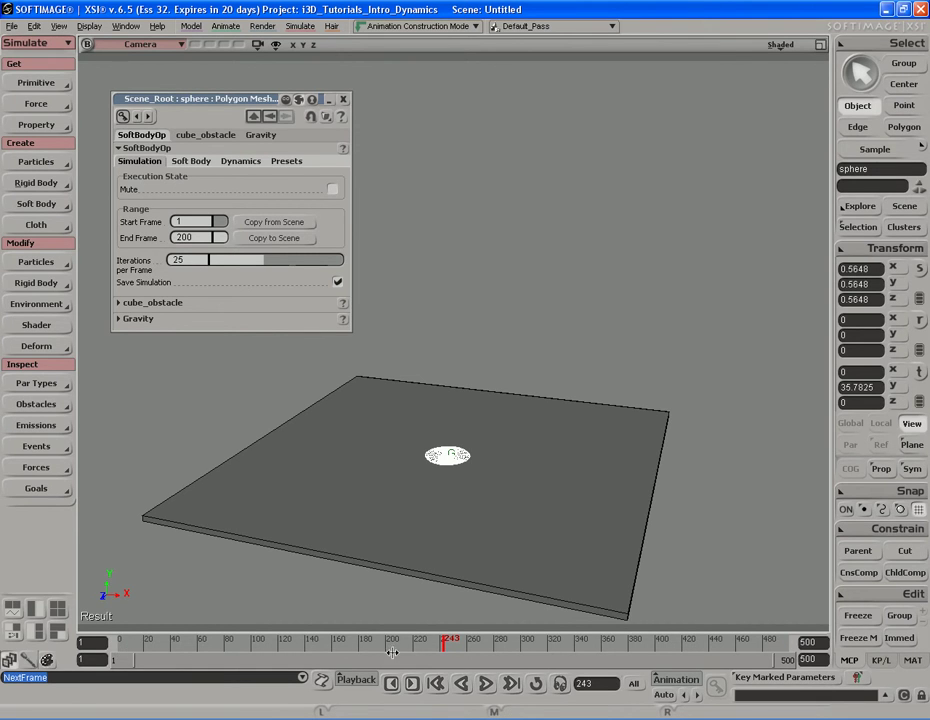
Go to frame 50 on the timeline and set the soft body simulation's end frame to 50.
left_click(186, 643)
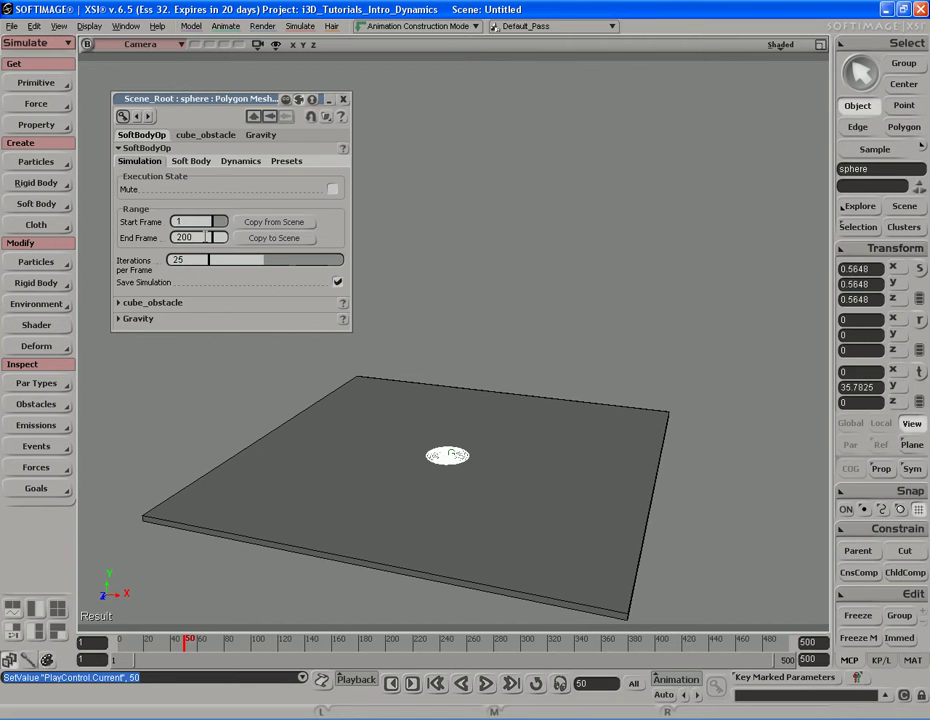
double_click(207, 237)
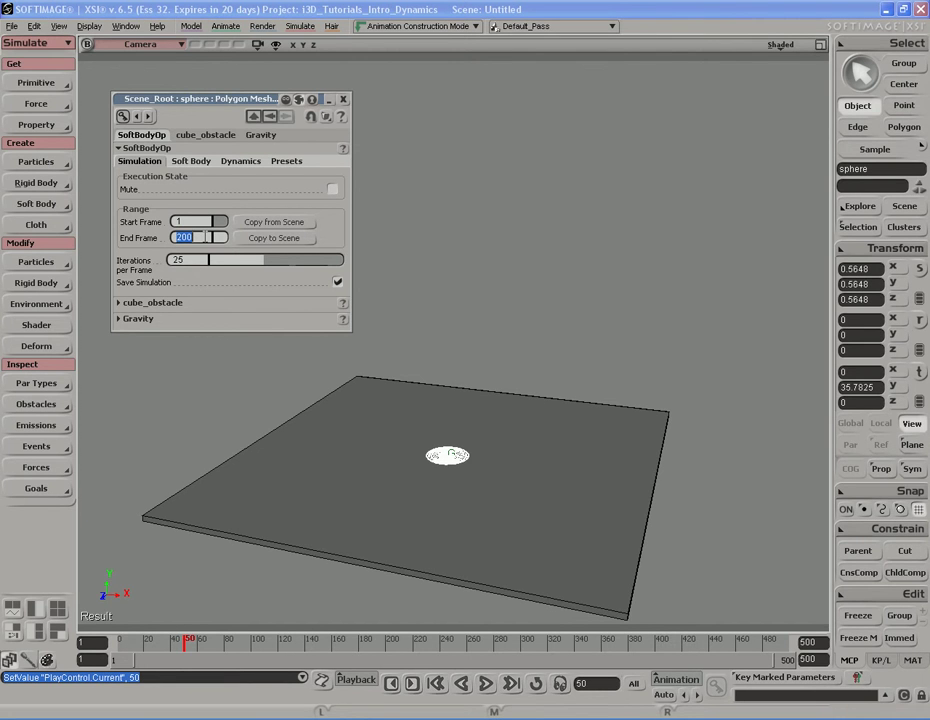
type("50")
key("Return")
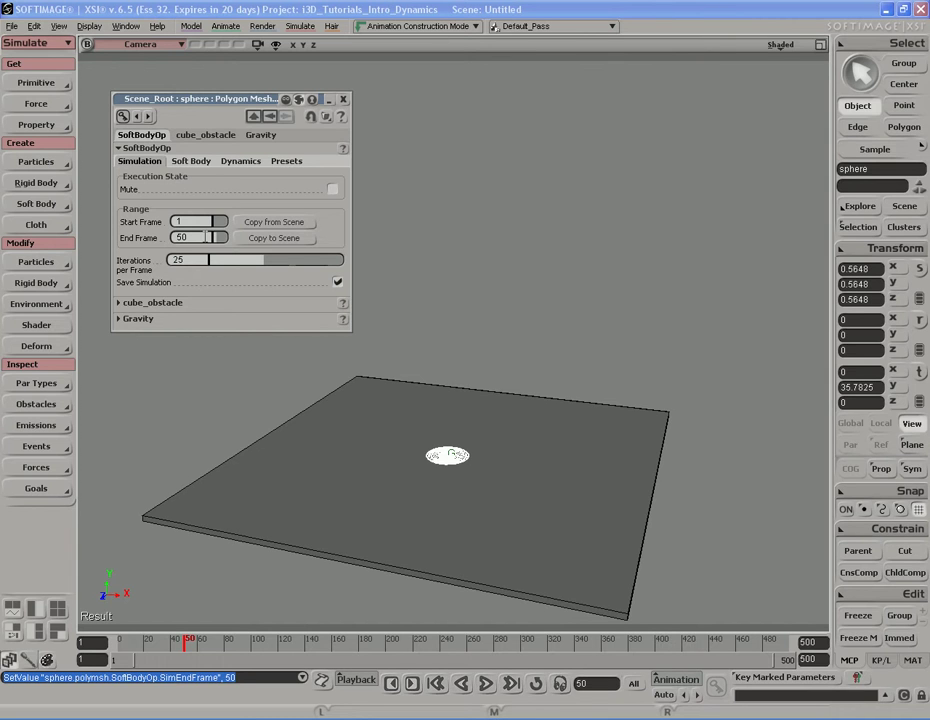
Play the simulation from the first frame to well past frame 50, stop it, and return to the first frame.
key("Home")
key("Up")
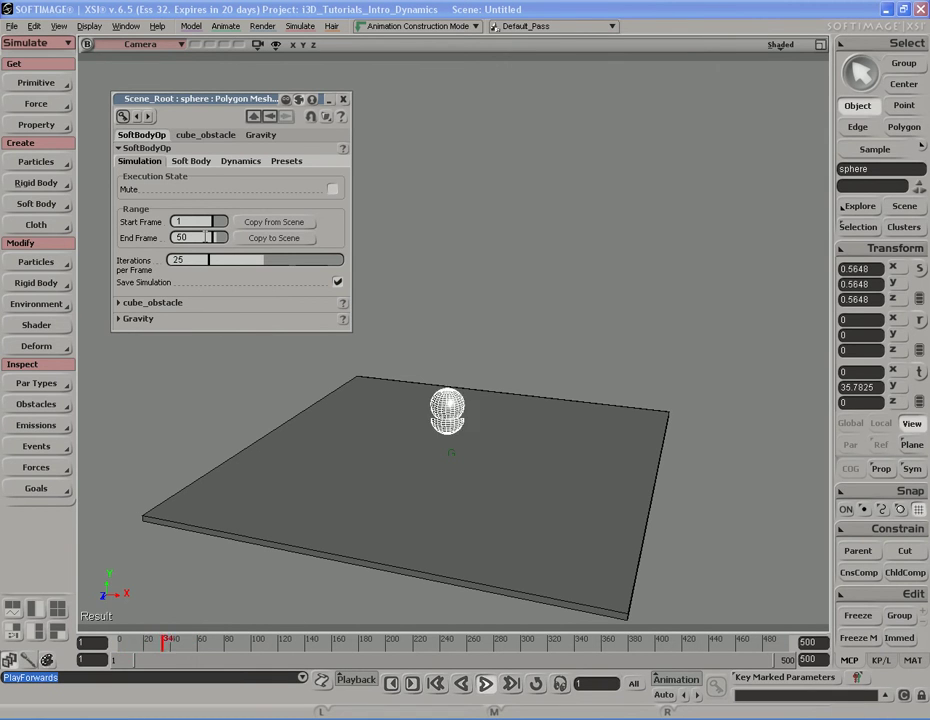
key("Escape")
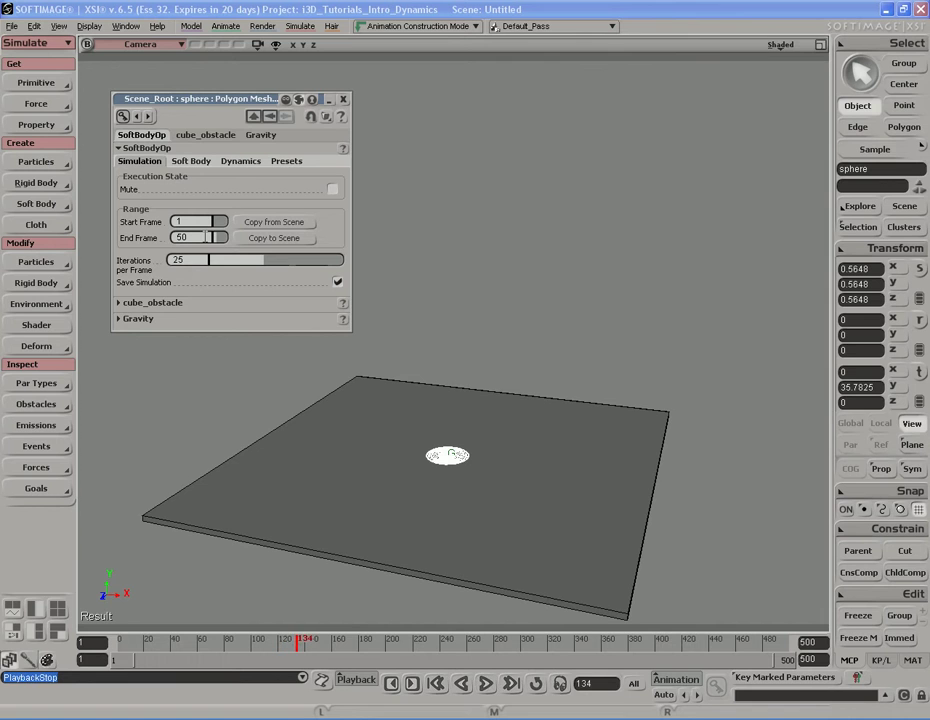
key("Up")
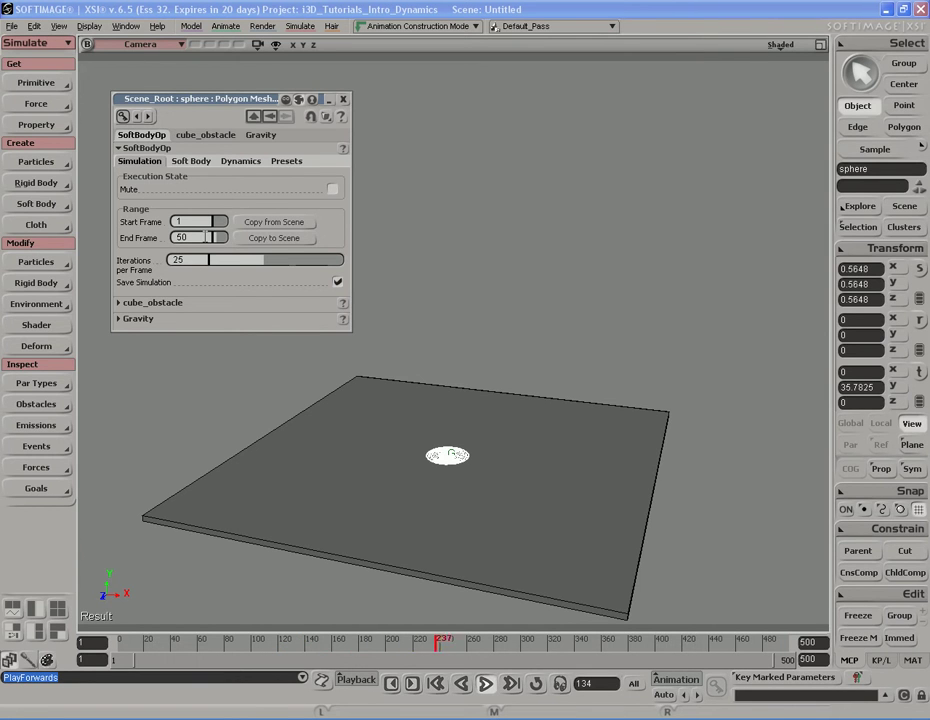
key("Escape")
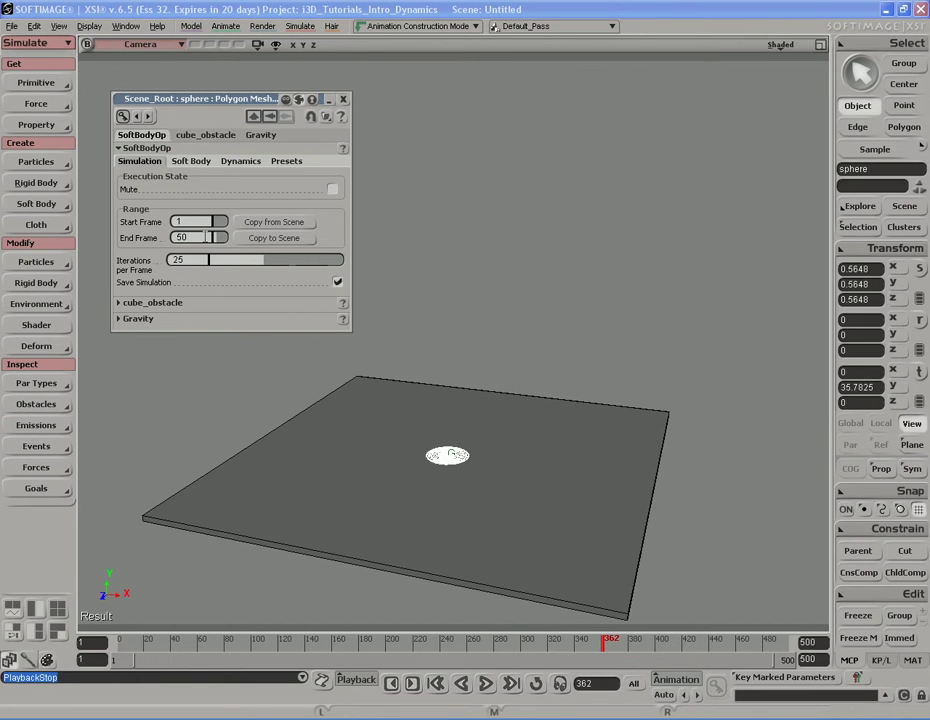
key("Home")
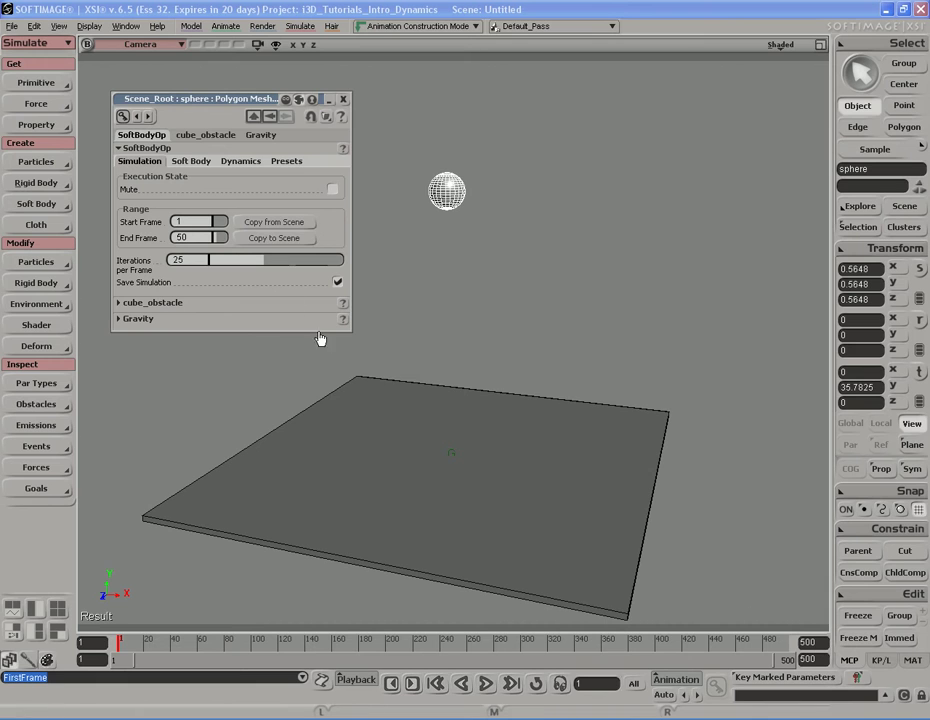
Copy the scene's frame range into the simulation range, and set the simulation's end frame back to 50.
left_click(274, 222)
double_click(202, 237)
type("50")
key("Return")
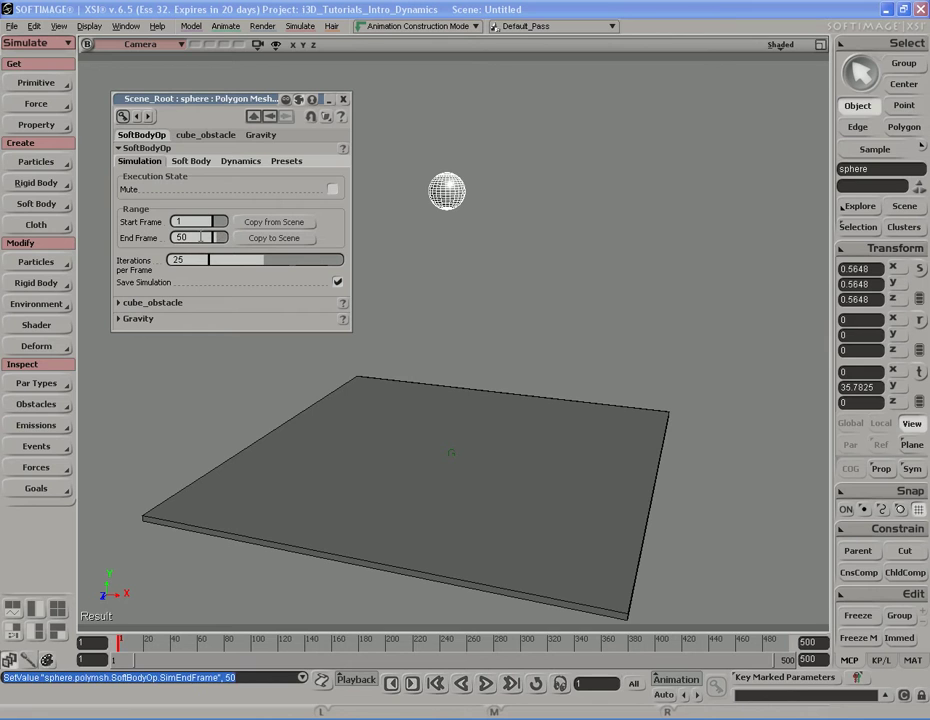
Copy the simulation's range to the scene timeline, and set the timeline's end frame back to 500.
left_click(274, 238)
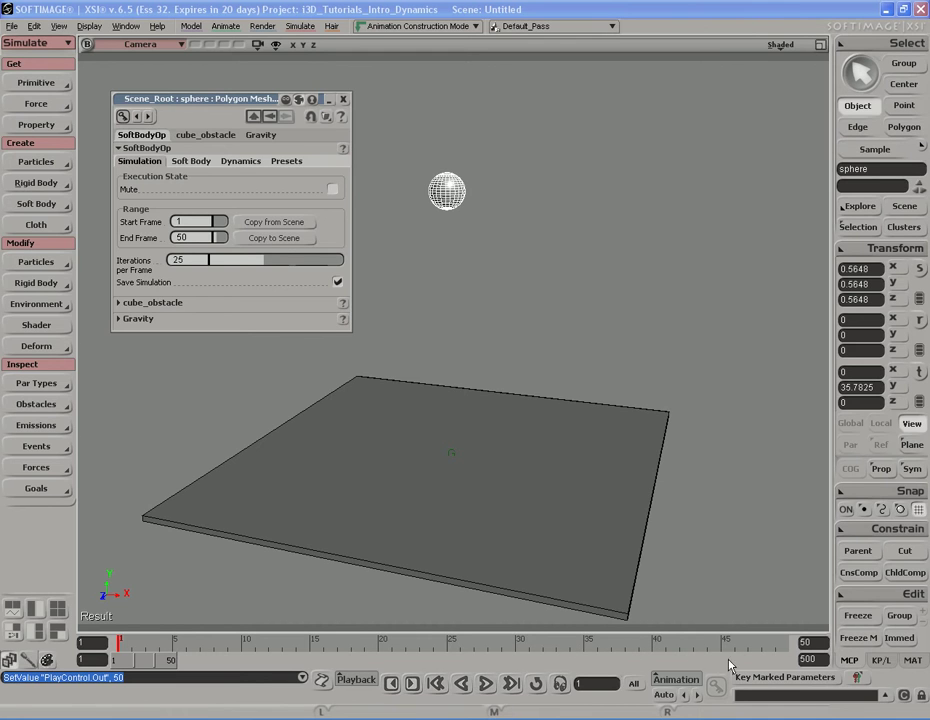
left_click(803, 642)
type("500")
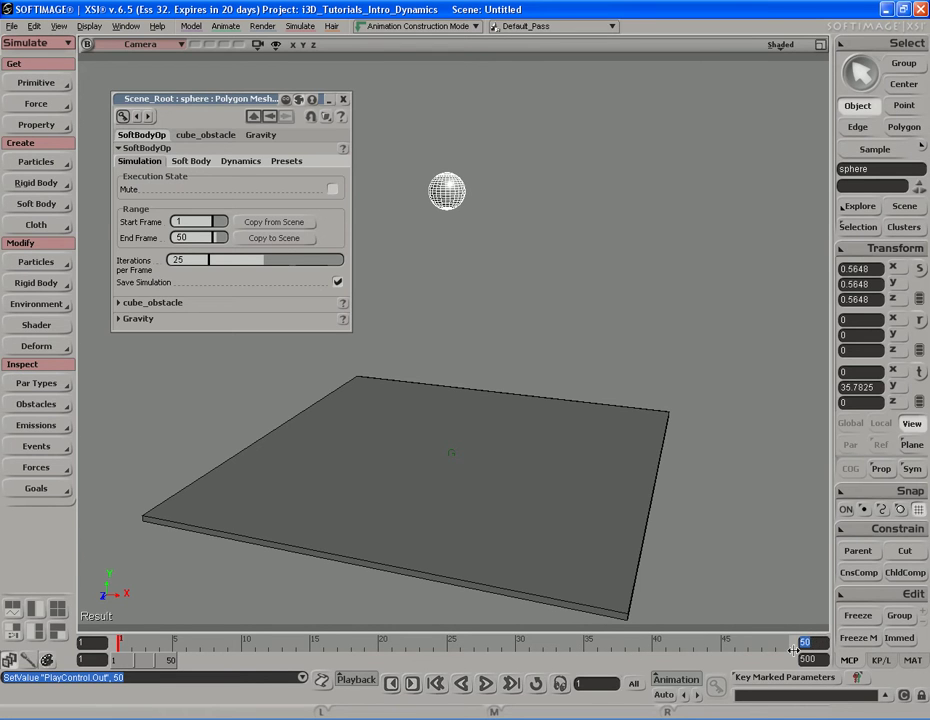
key("Return")
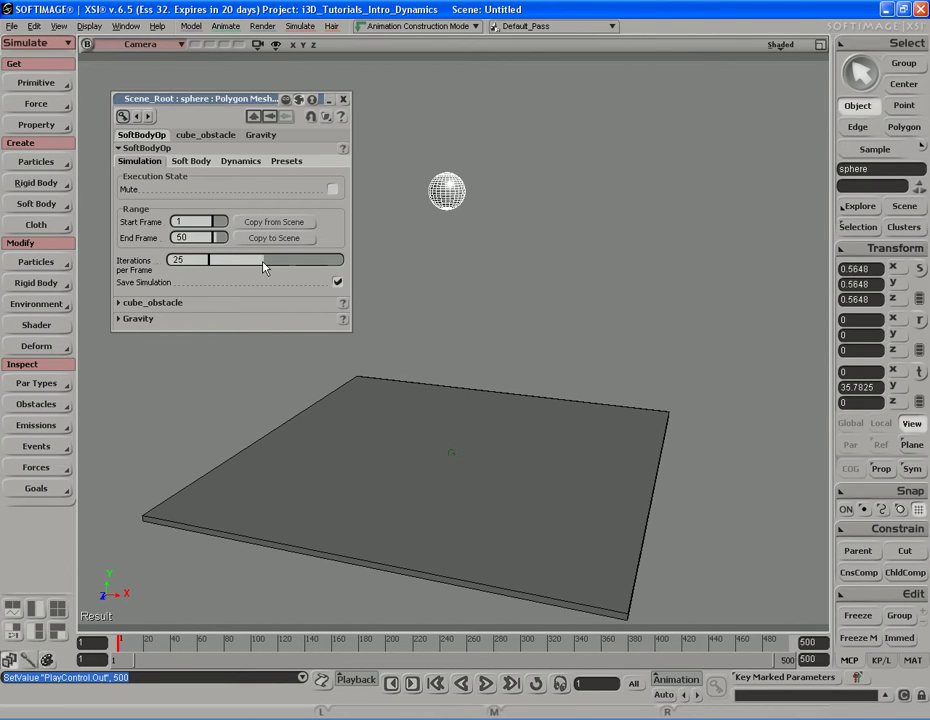
Set the iterations per frame to 6, play the simulation, and return to the first frame.
left_click_drag(263, 266, 216, 262)
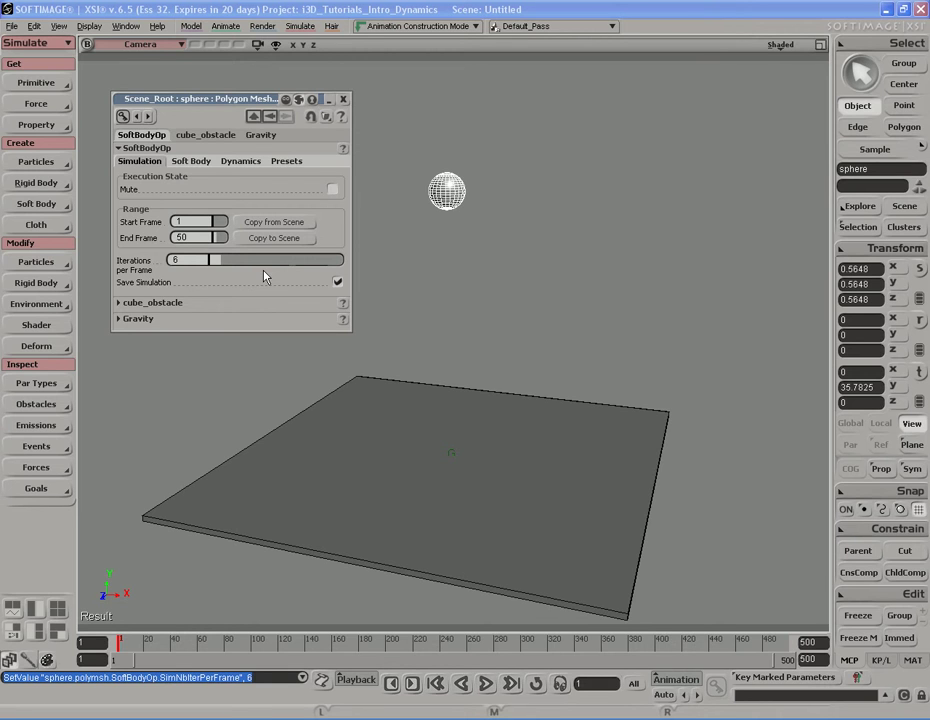
key("F12")
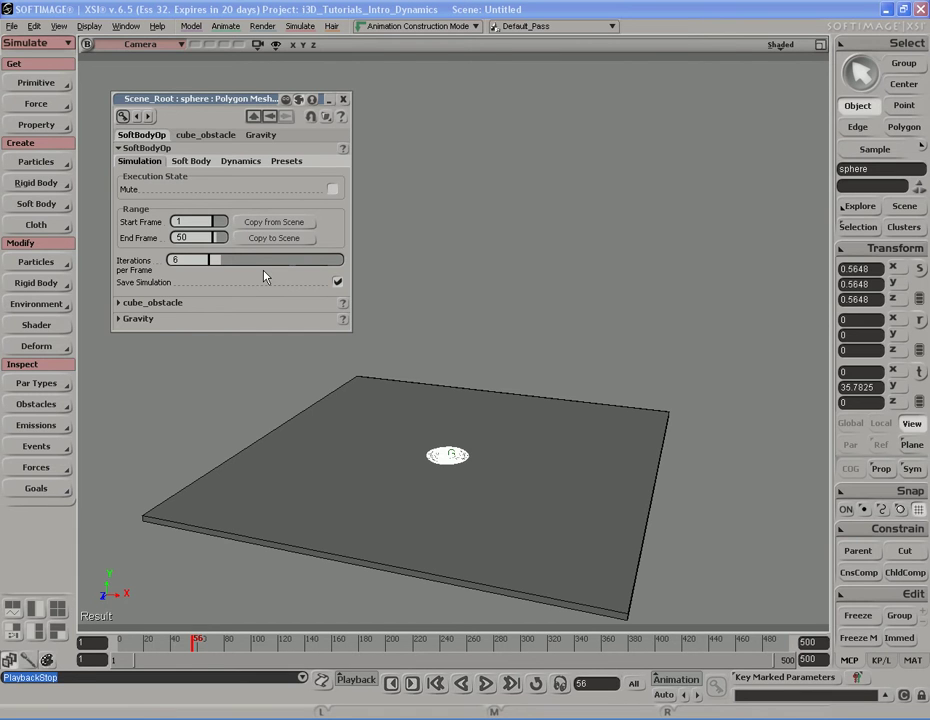
key("Home")
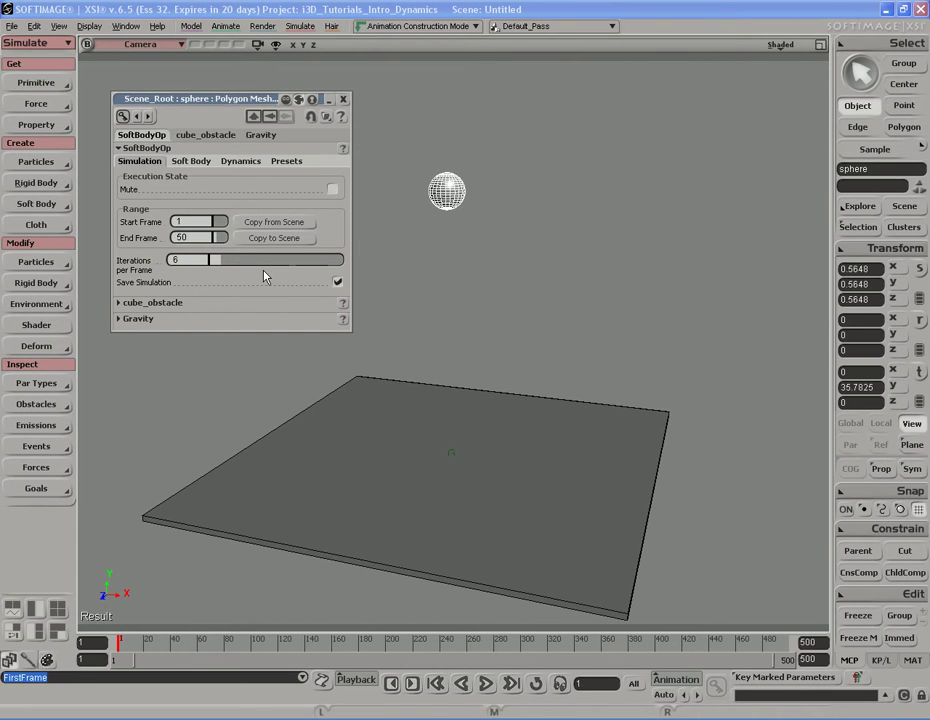
Raise the iterations per frame to 7, play the simulation again, and return to the first frame.
mouse_move(224, 265)
left_mouse_down()
mouse_move(250, 265)
mouse_move(224, 265)
left_mouse_up()
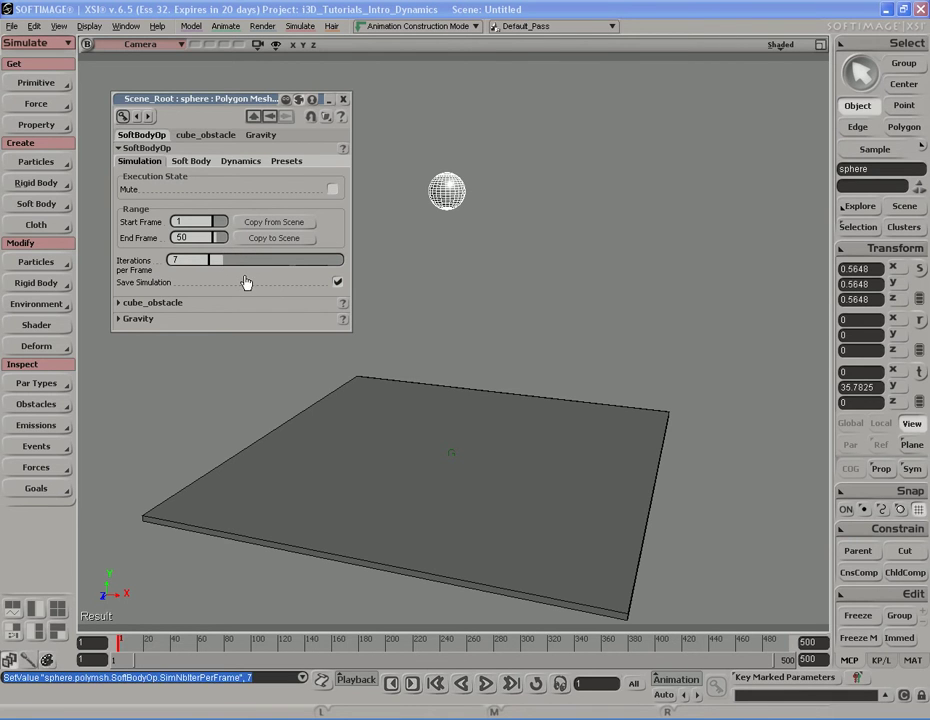
key("F12")
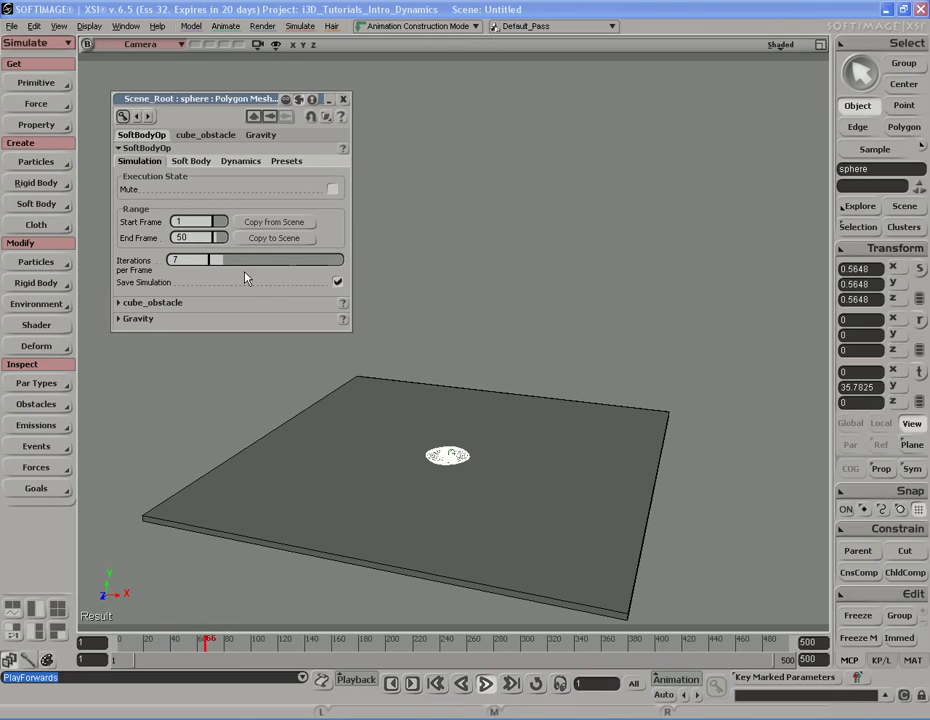
key("shift+F5")
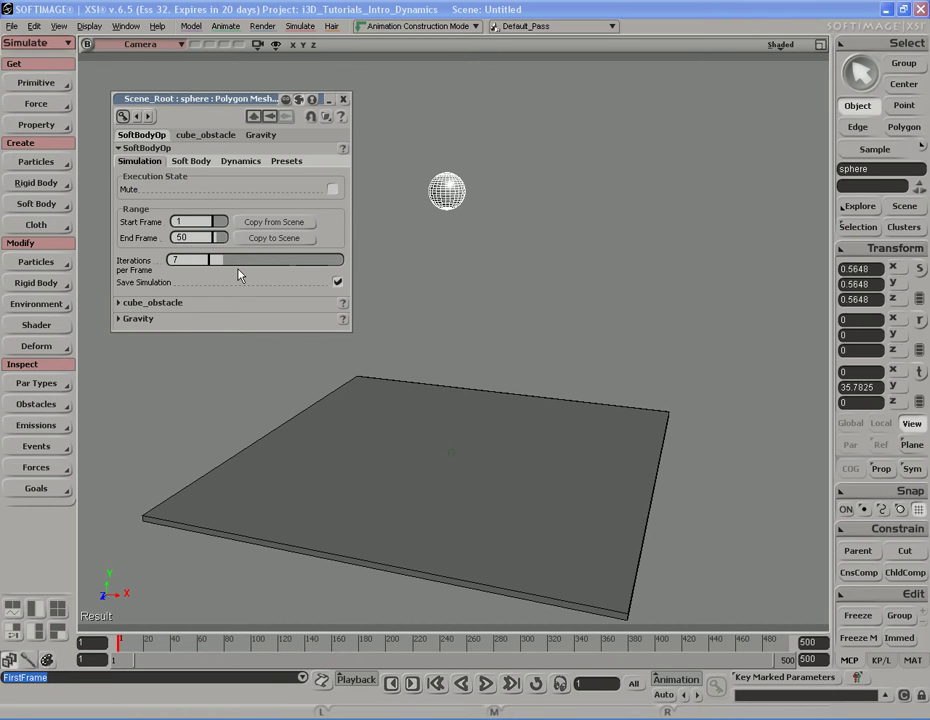
Try several values for the iterations per frame, settle on 30, and play back the simulation from the first frame.
left_click_drag(224, 266, 226, 266)
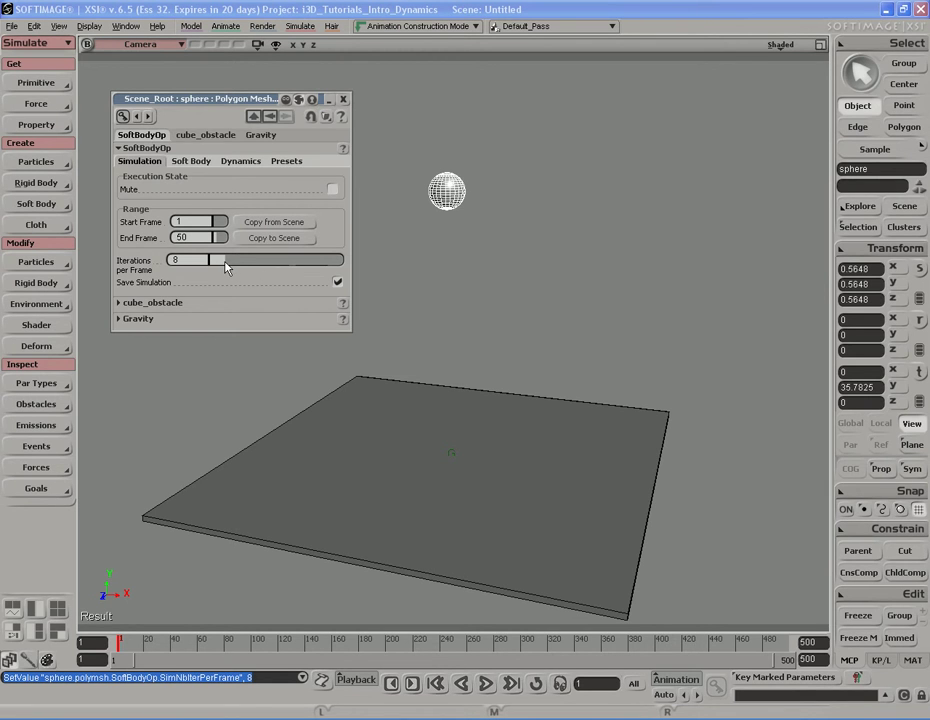
left_click_drag(229, 266, 236, 266)
left_click_drag(257, 265, 307, 265)
left_click_drag(300, 266, 224, 266)
left_click_drag(294, 266, 304, 266)
left_click_drag(306, 266, 277, 265)
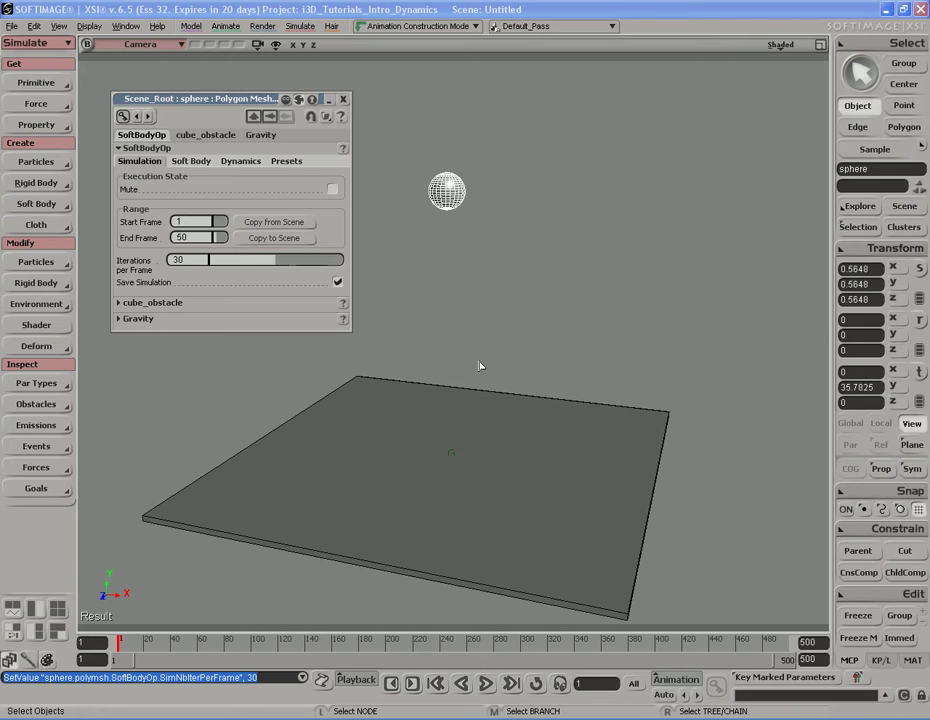
key("period")
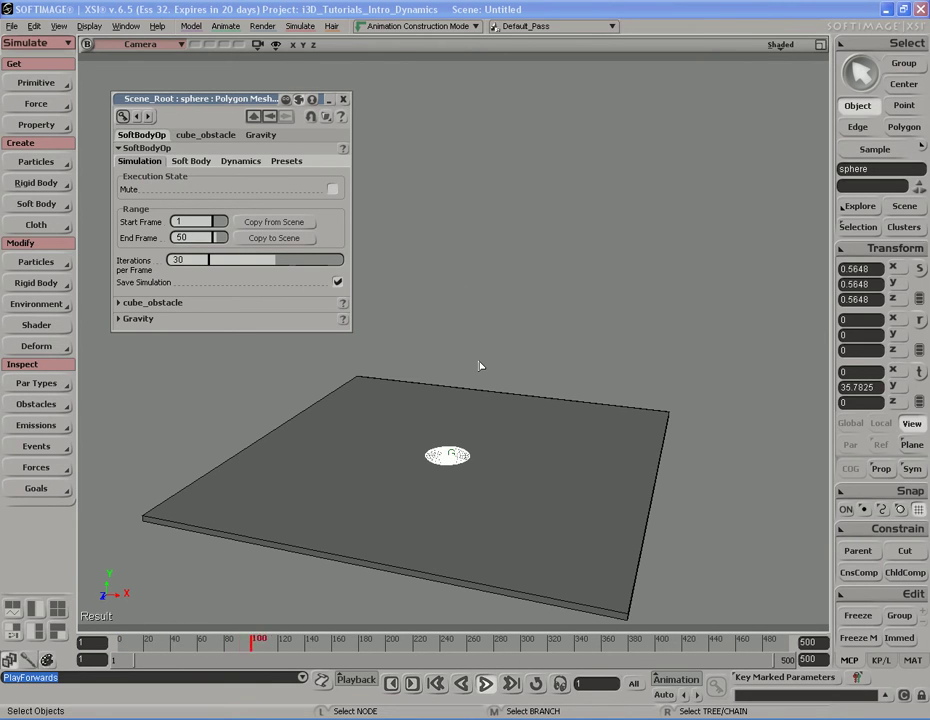
key("Escape")
key("shift+comma")
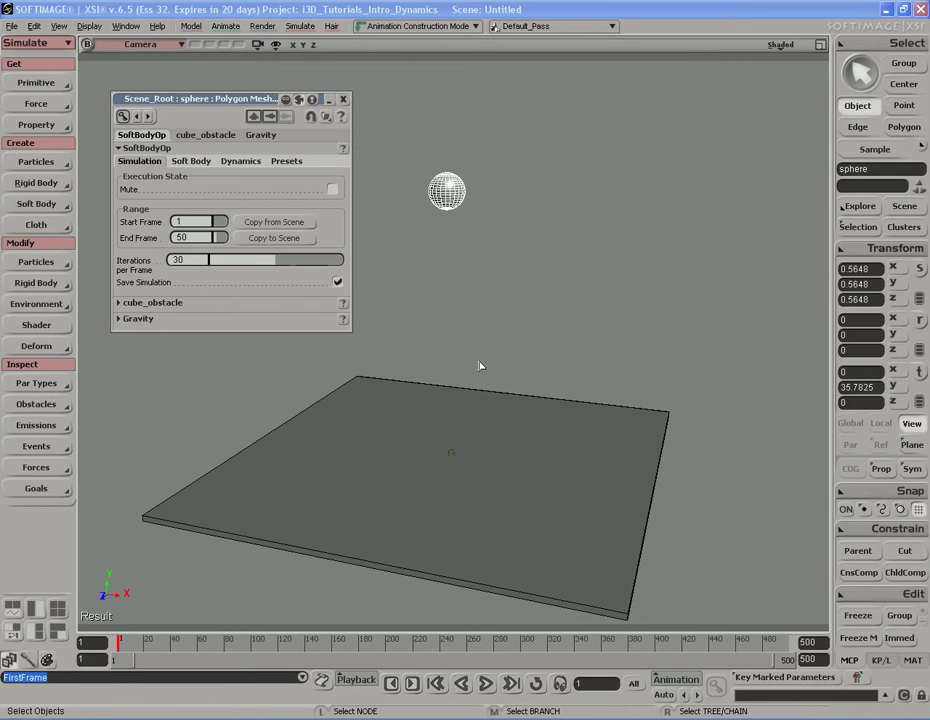
Turn off Save Simulation for the sphere's soft body.
left_click(338, 282)
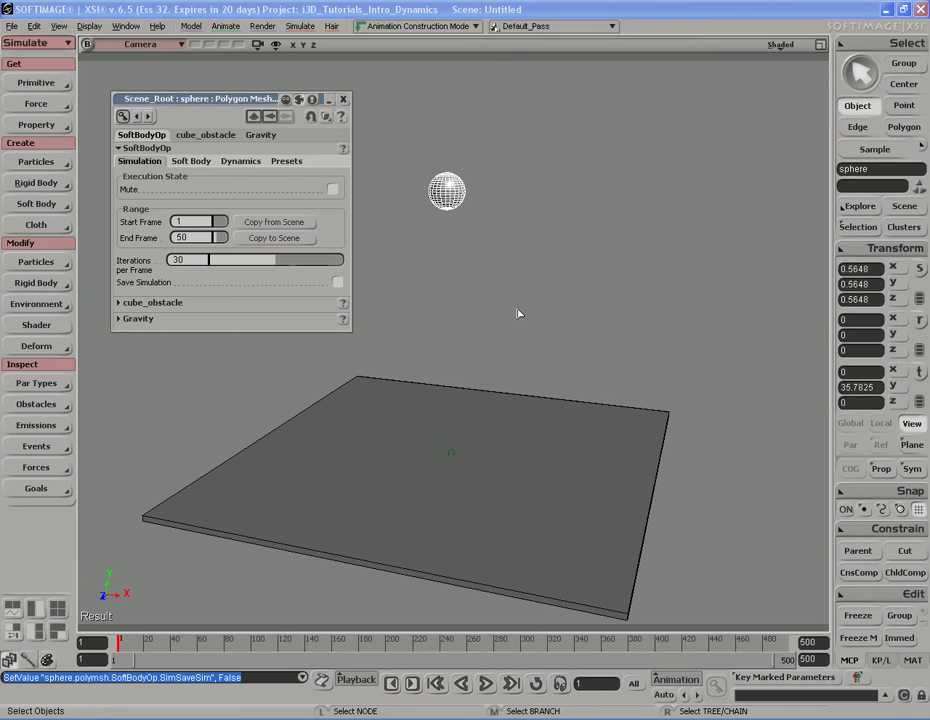
Play the simulation with saving turned off and return to the first frame.
key("Up")
key("Up")
key("shift+Left")
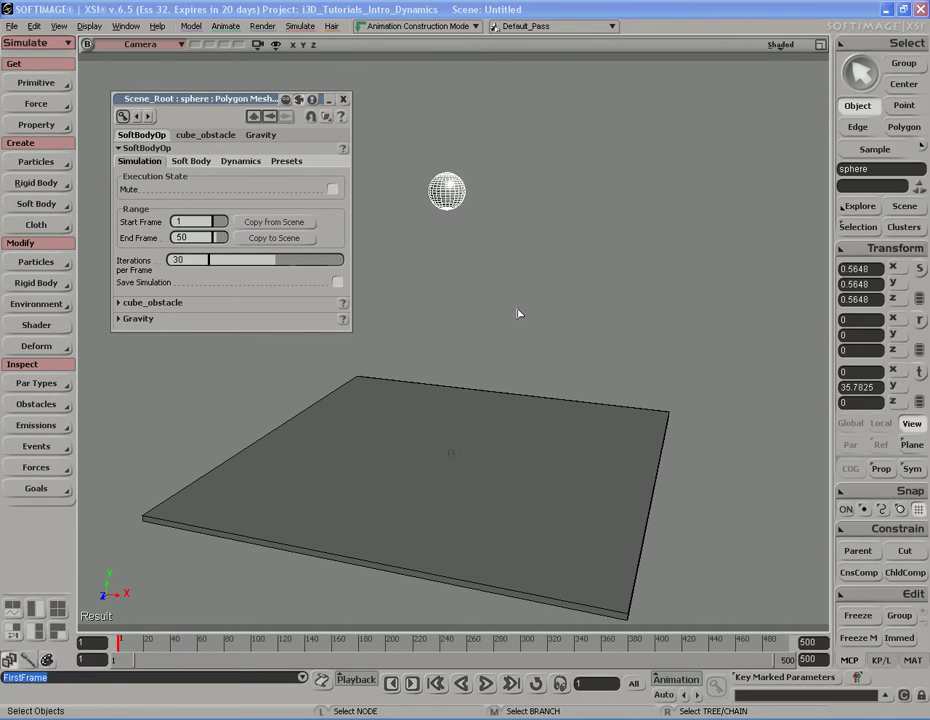
Turn Save Simulation back on and set the iterations per frame to 9.
left_click(337, 282)
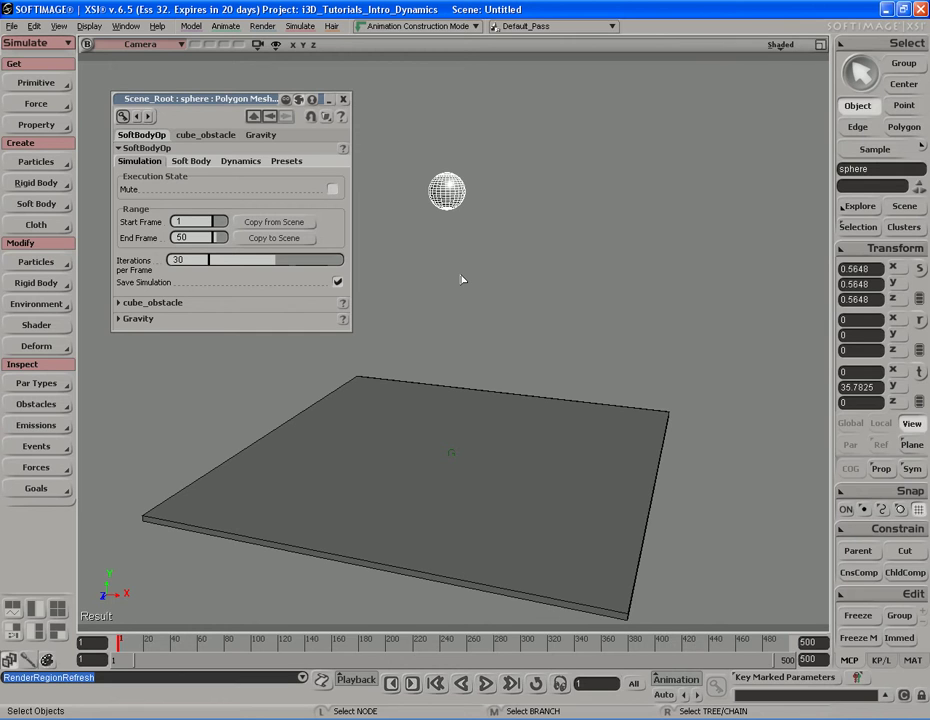
left_click(224, 262)
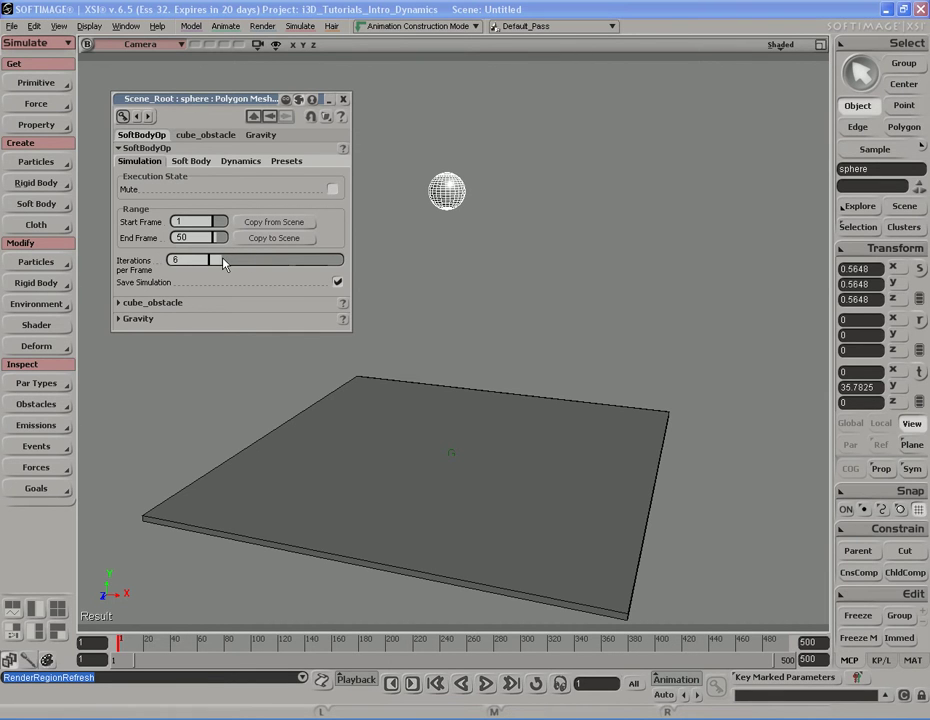
left_click_drag(230, 261, 228, 261)
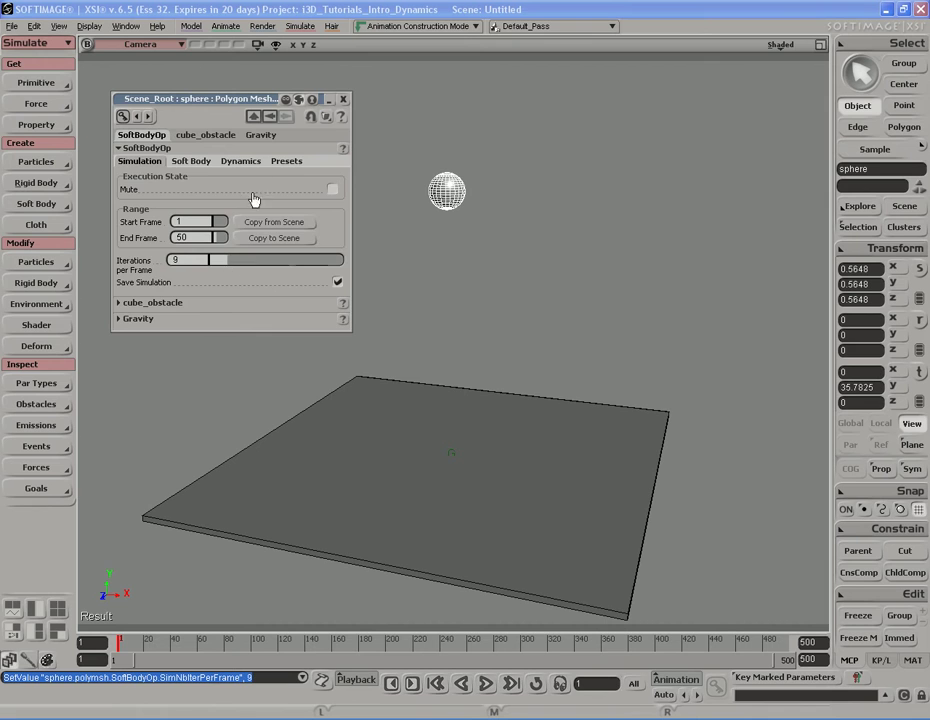
Apply the Rubber Ball preset to the sphere's soft body operator and close its properties.
left_click(279, 162)
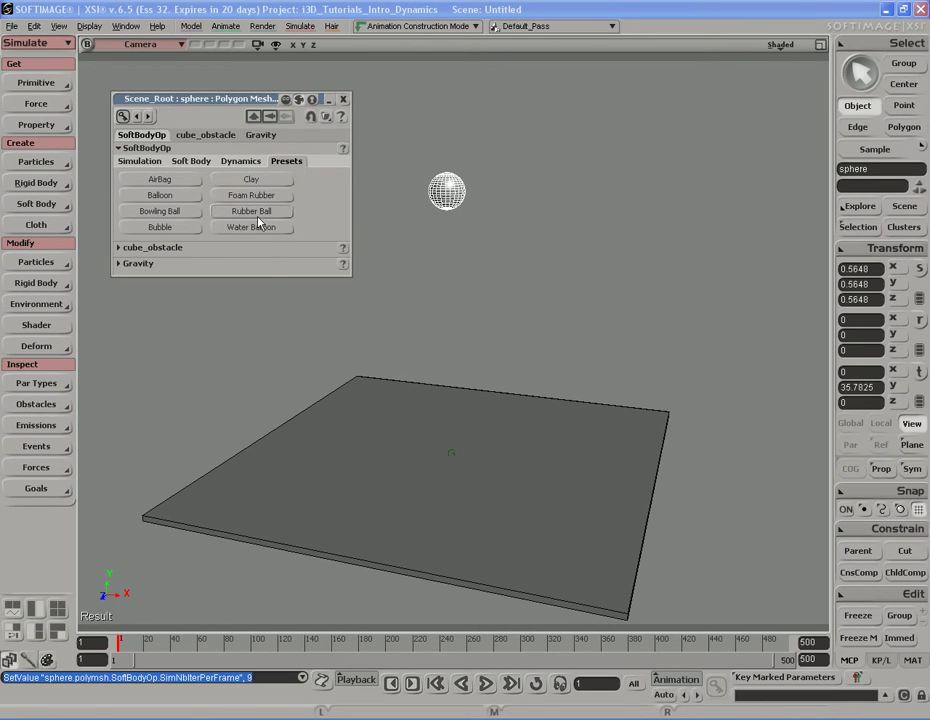
left_click(258, 214)
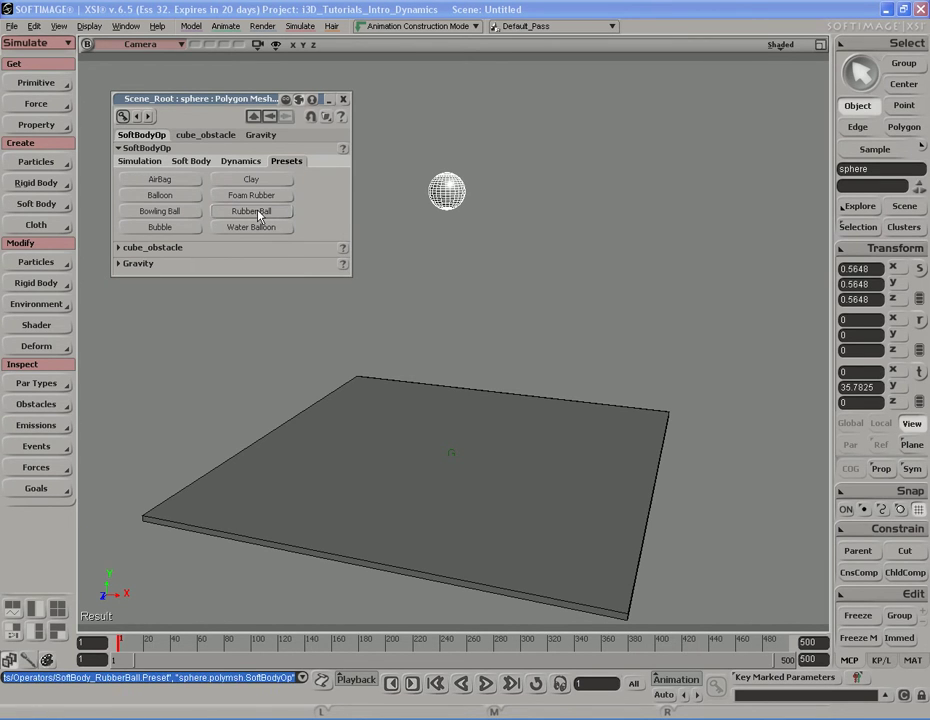
left_click(343, 100)
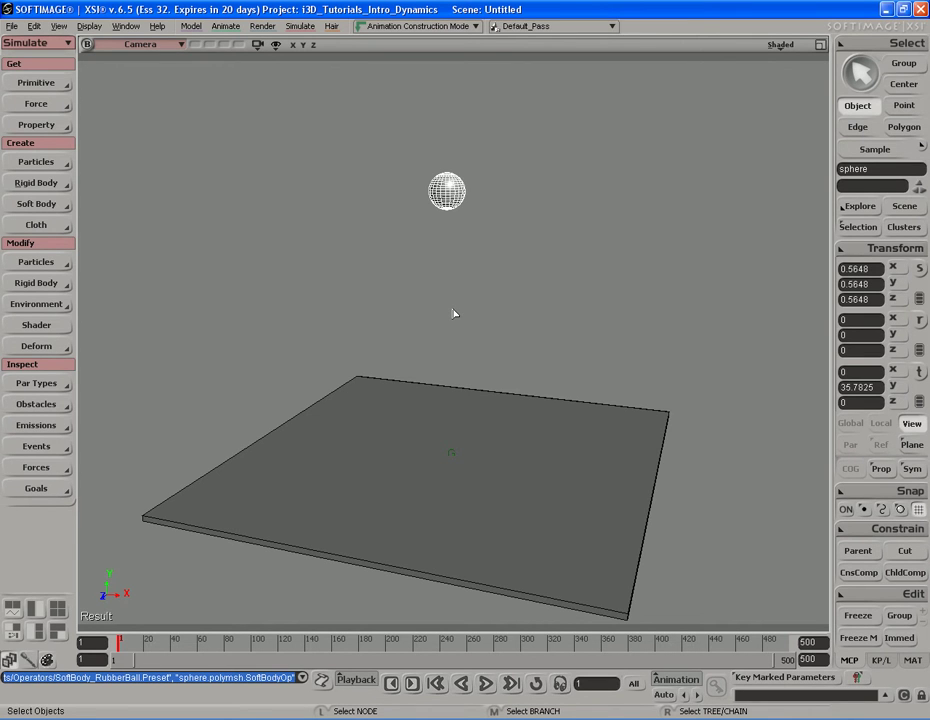
Play the rubber ball simulation twice, returning to the first frame after each run.
key("Up")
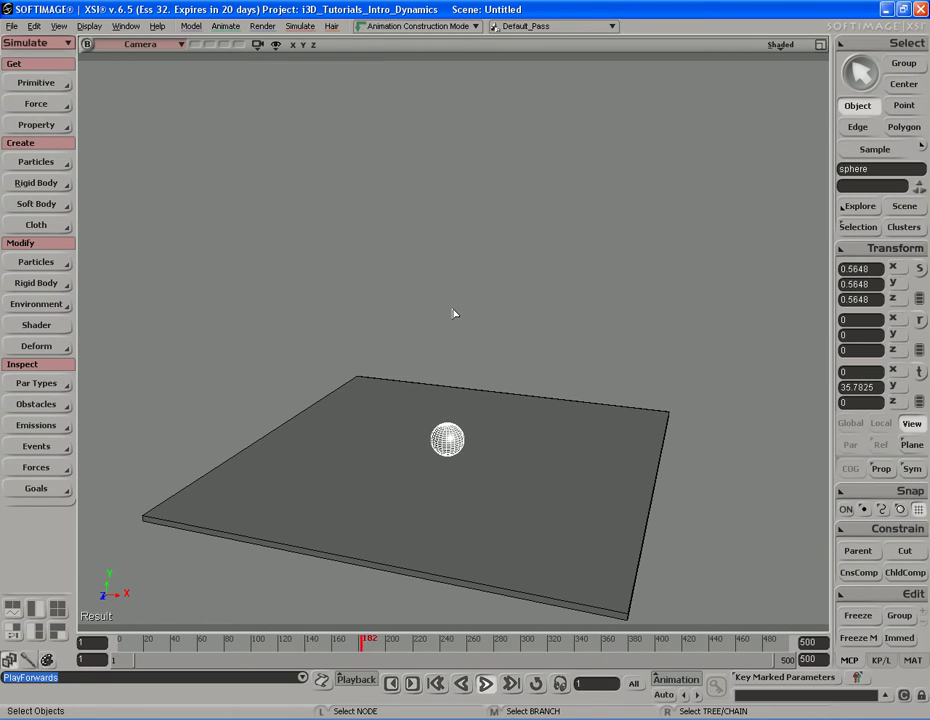
key("Escape")
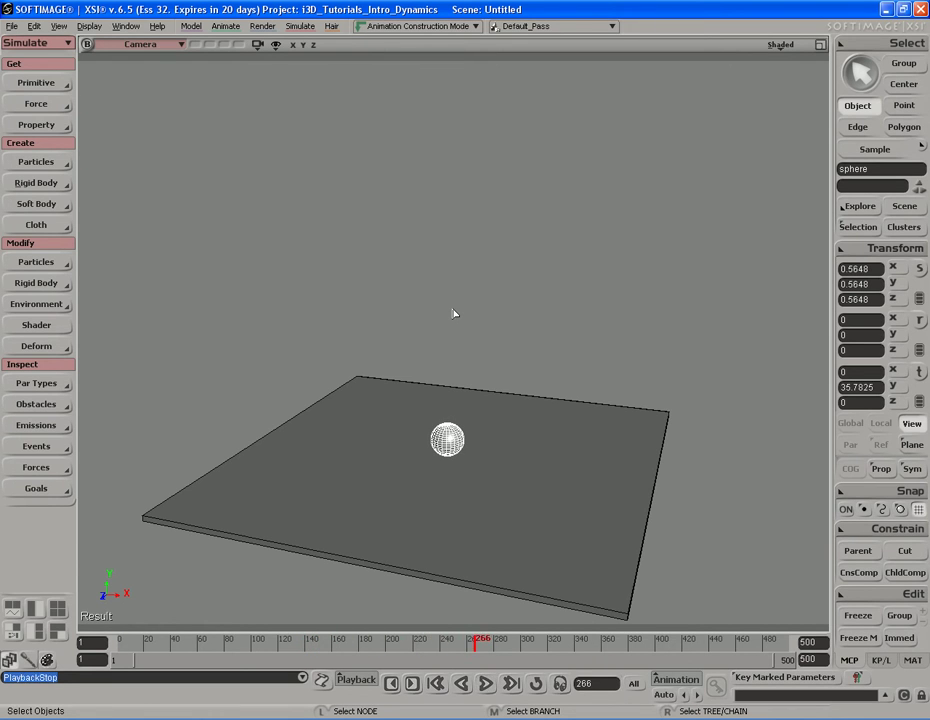
key("shift+comma")
key("F5")
key("Escape")
key("shift+comma")
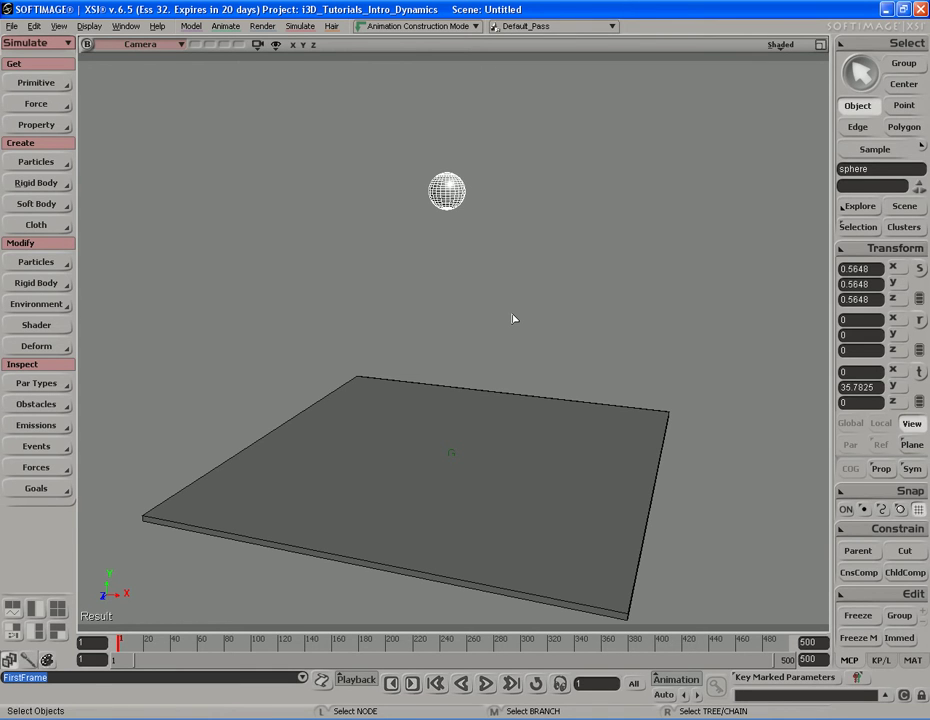
Start a shape plot of the sphere and name the shape MyBouncingBall.
left_click(447, 192)
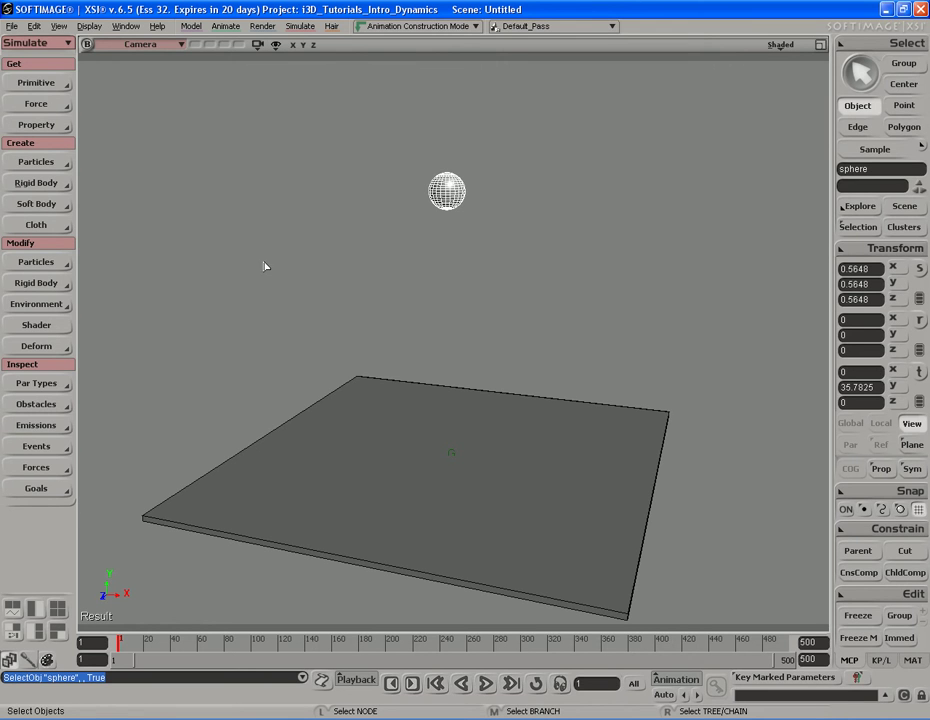
left_click(44, 44)
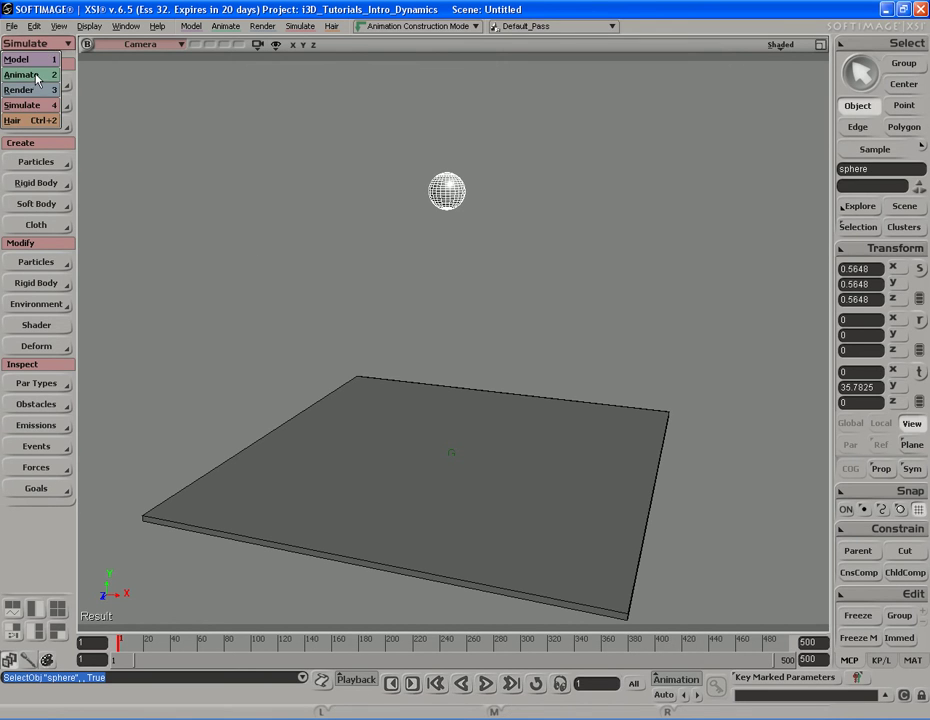
left_click(30, 75)
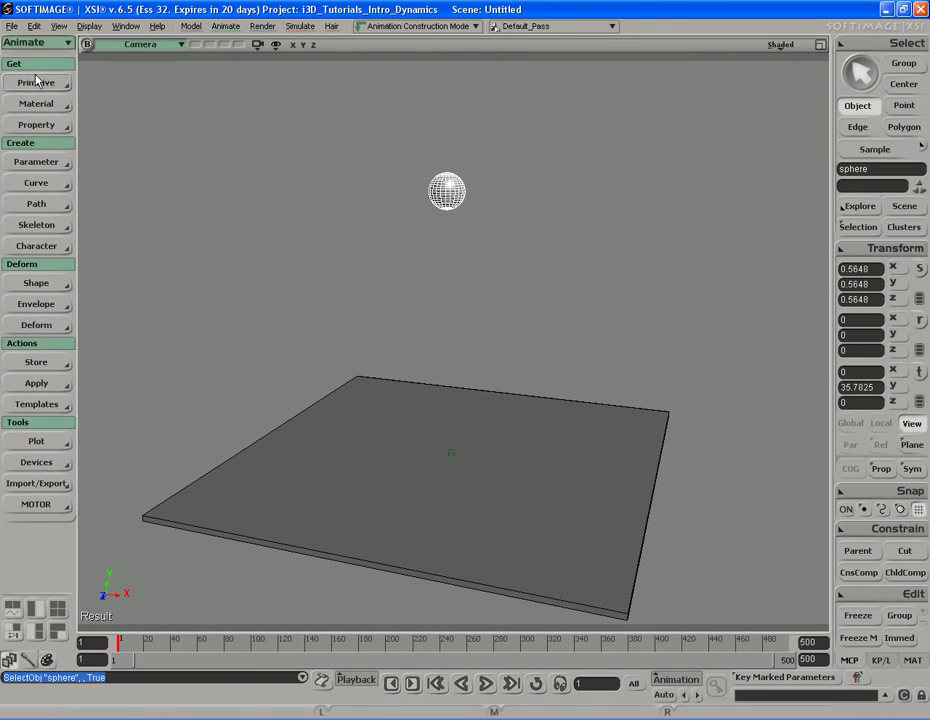
left_click(53, 446)
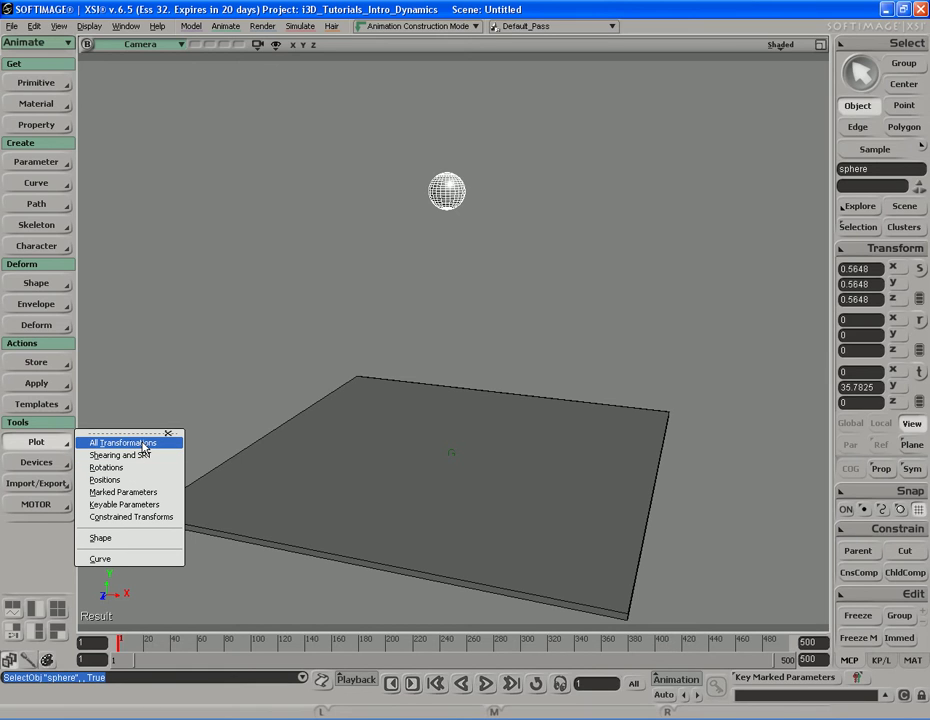
left_click(130, 541)
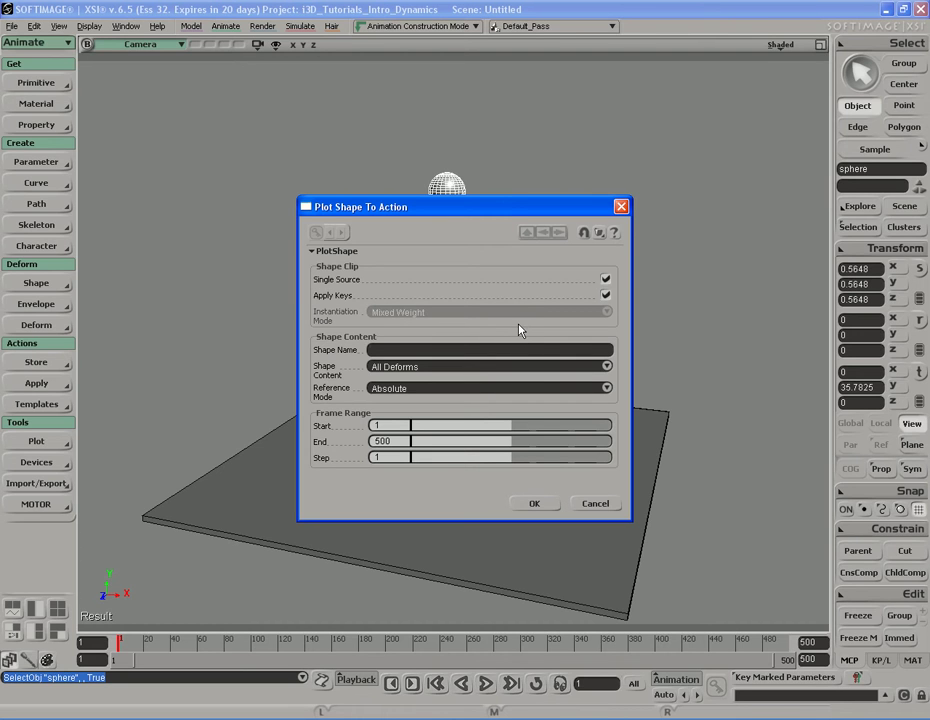
type("MyBouncingBa")
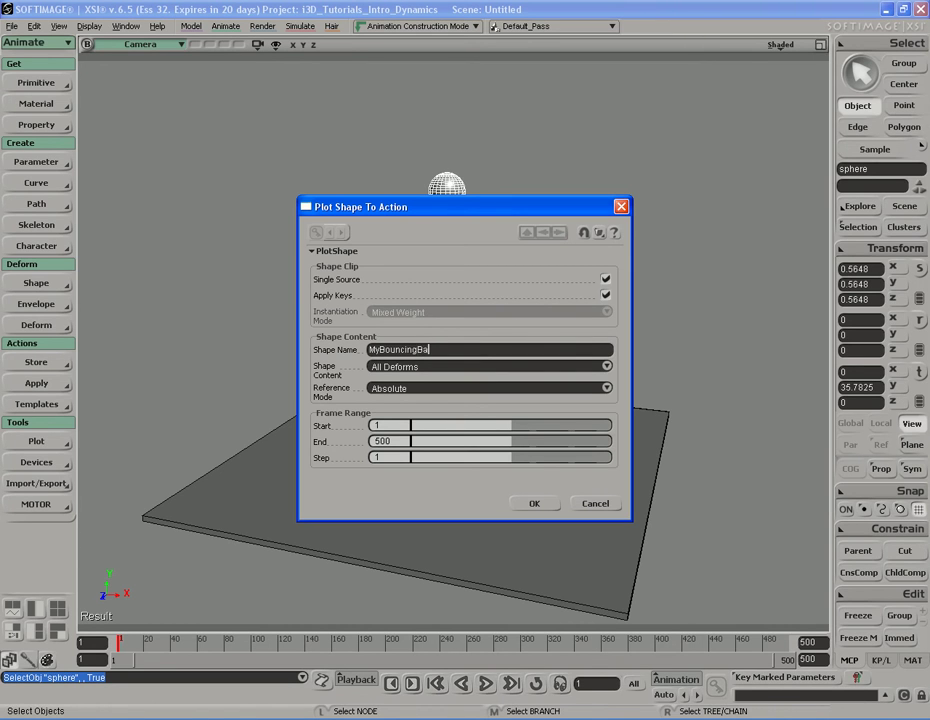
type("ll")
Keep All Deforms as the shape content, set the end frame to 250, and run the shape plot.
left_click(507, 367)
left_click(507, 367)
left_click(407, 441)
key("BackSpace")
key("BackSpace")
key("BackSpace")
type("250")
left_click(530, 500)
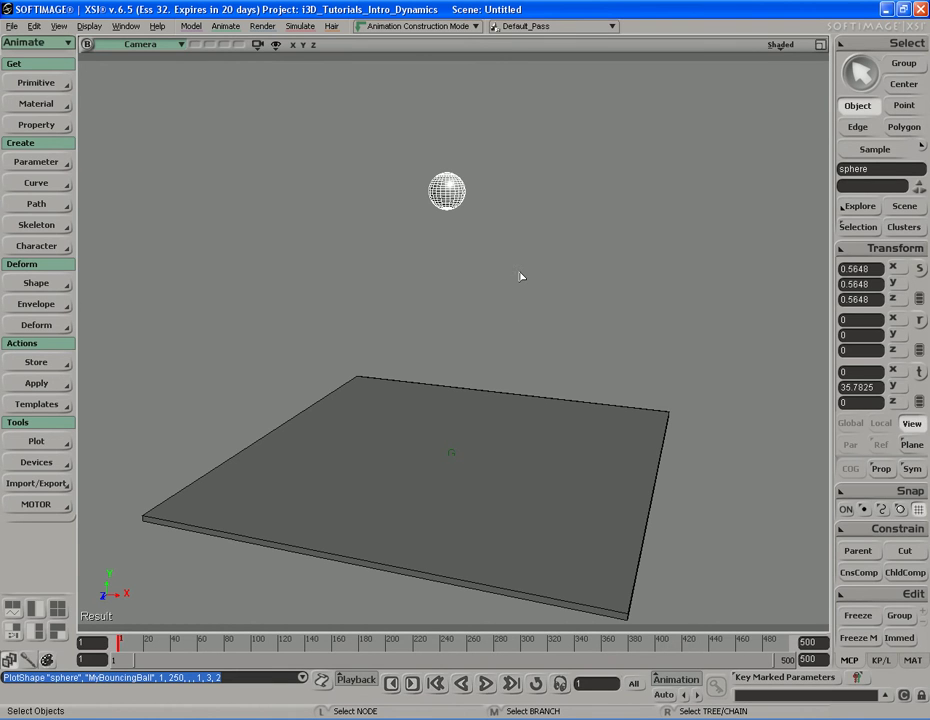
Delete the SoftBodyOp operator from the sphere's polygon mesh.
left_click(446, 195)
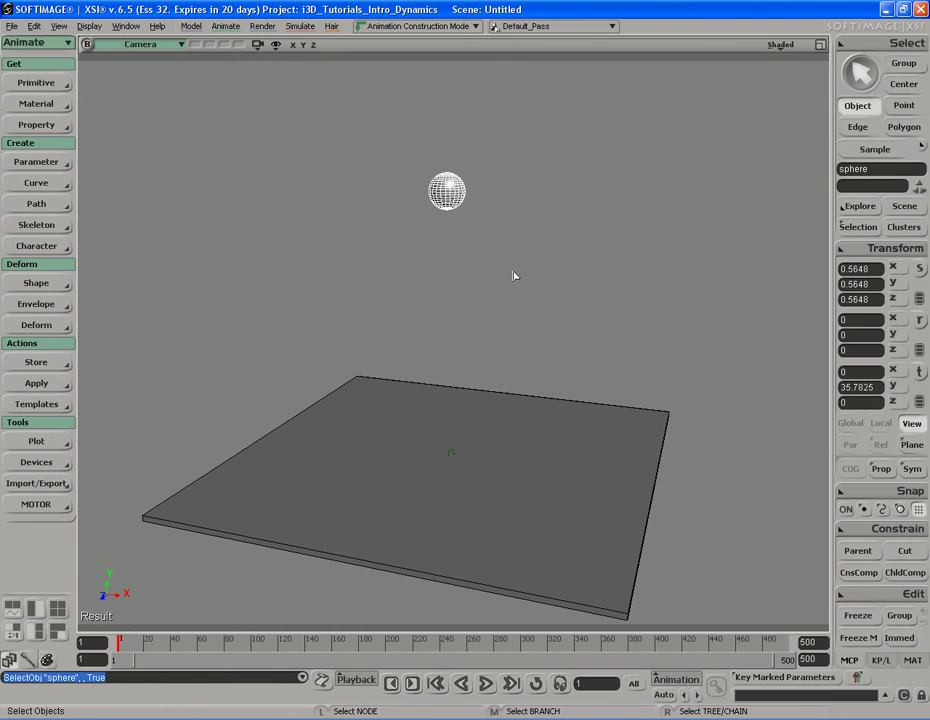
left_click(860, 228)
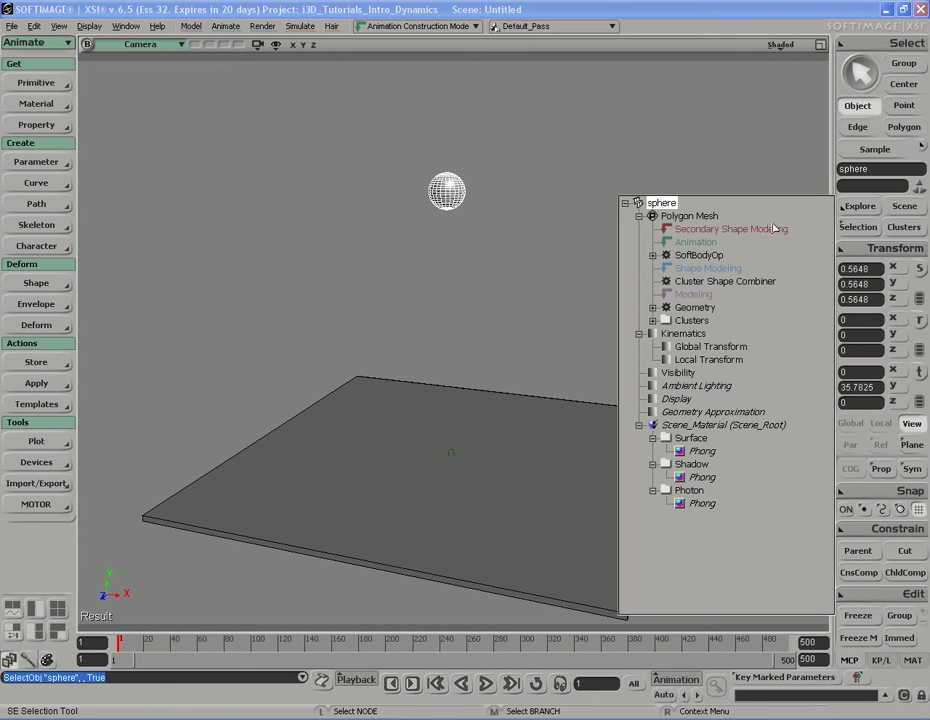
left_click(698, 256)
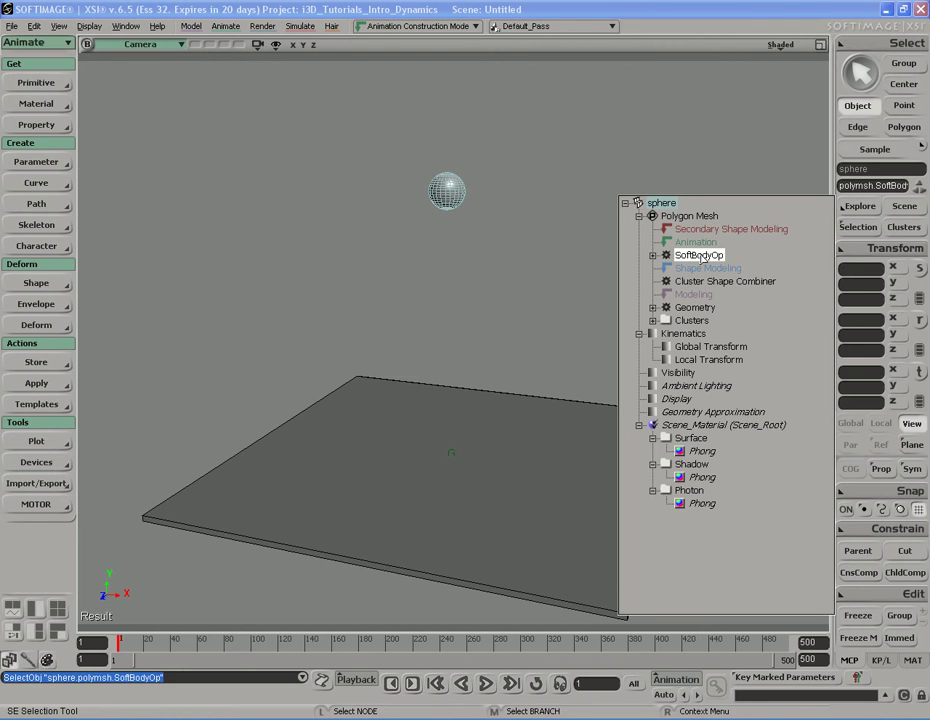
key("Delete")
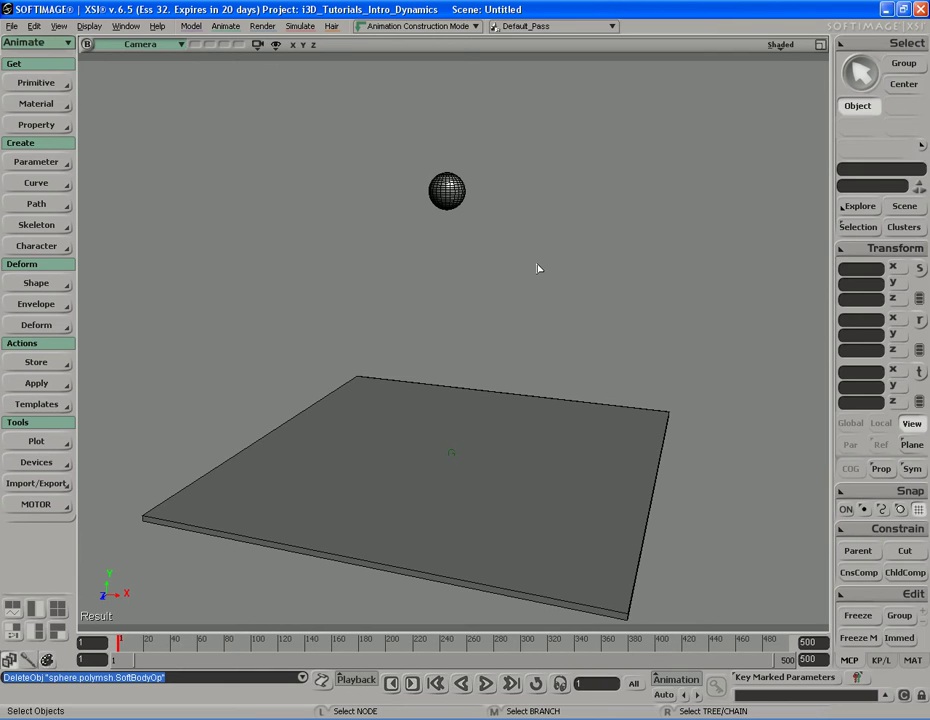
Play the plotted animation without the soft body operator and return to the first frame.
key("period")
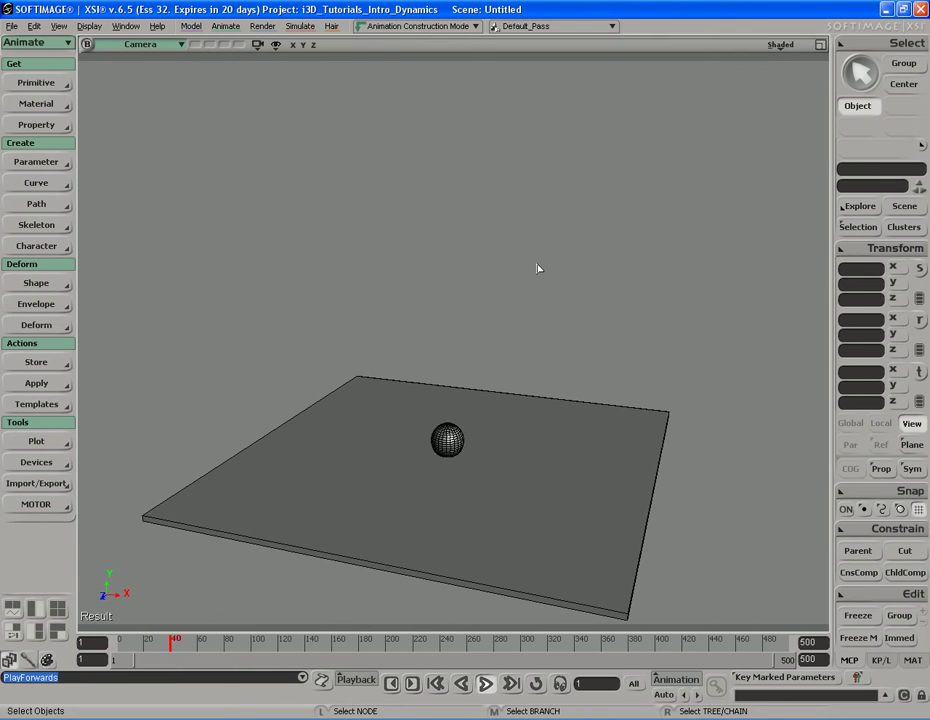
key("Escape")
key("shift+comma")
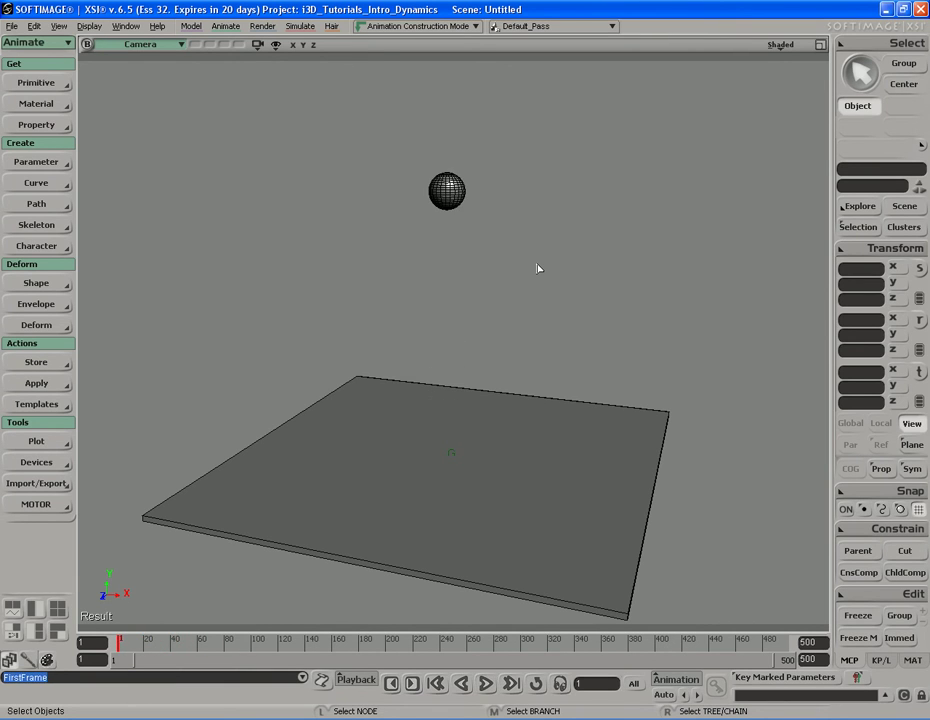
Open the Animation Mixer, select the MyBouncingBall_Clip, and move the mixer window clear of the floor.
left_click(440, 184)
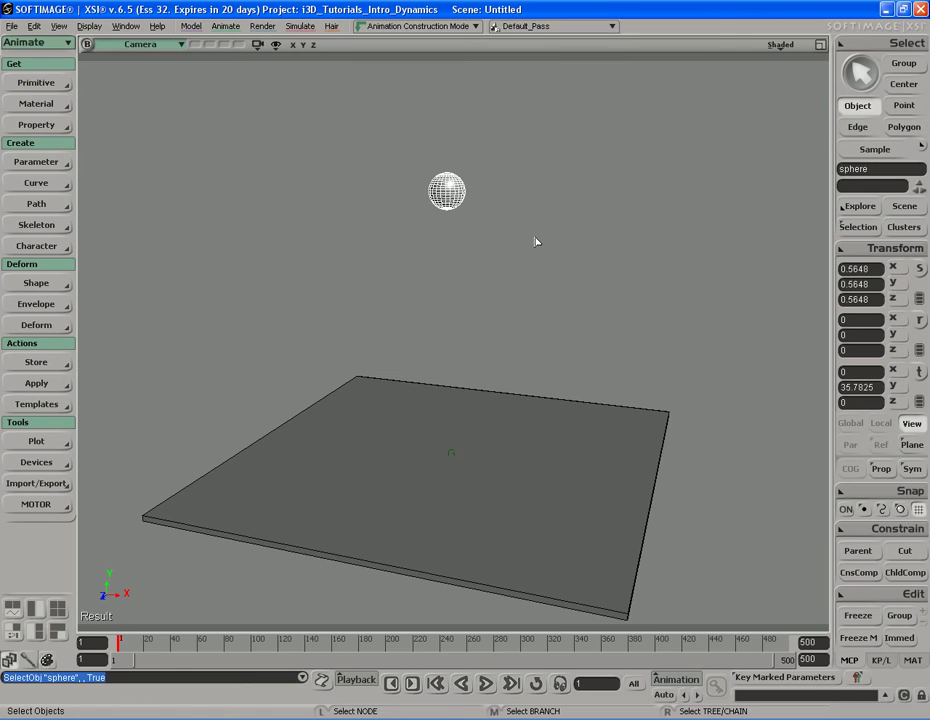
key("alt+0")
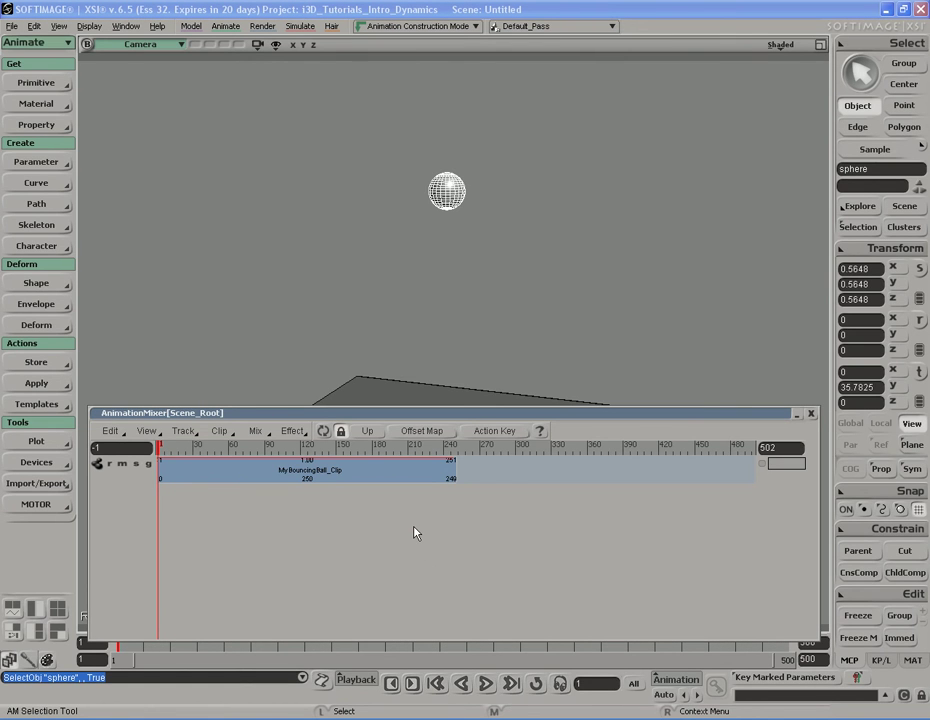
left_click(367, 470)
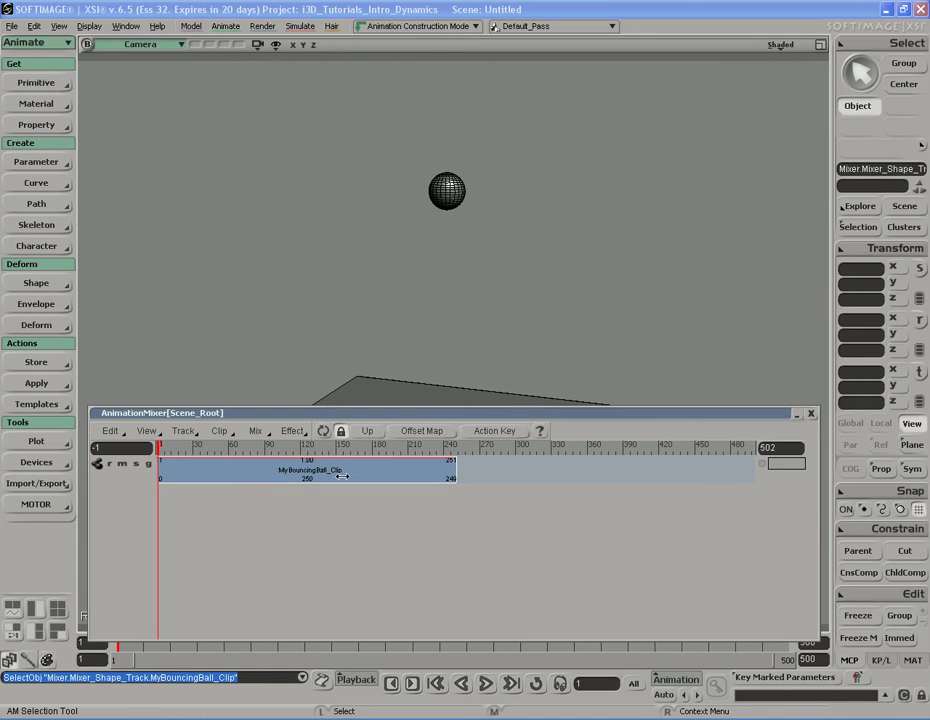
left_click_drag(392, 420, 347, 18)
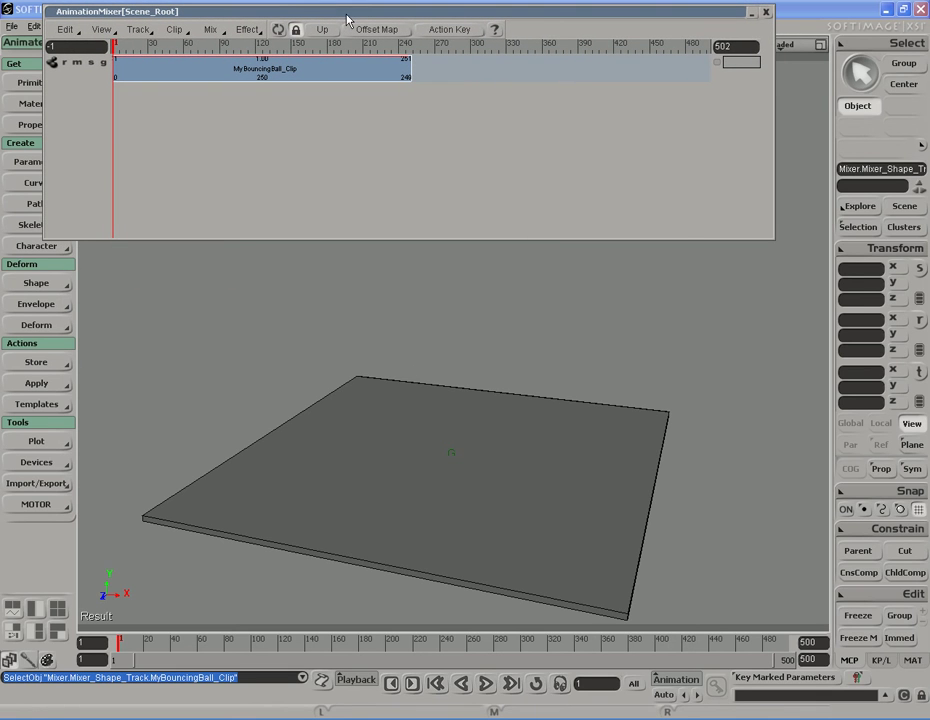
Play the MyBouncingBall clip twice from the first frame, close the Animation Mixer, and return to the first frame.
key("period")
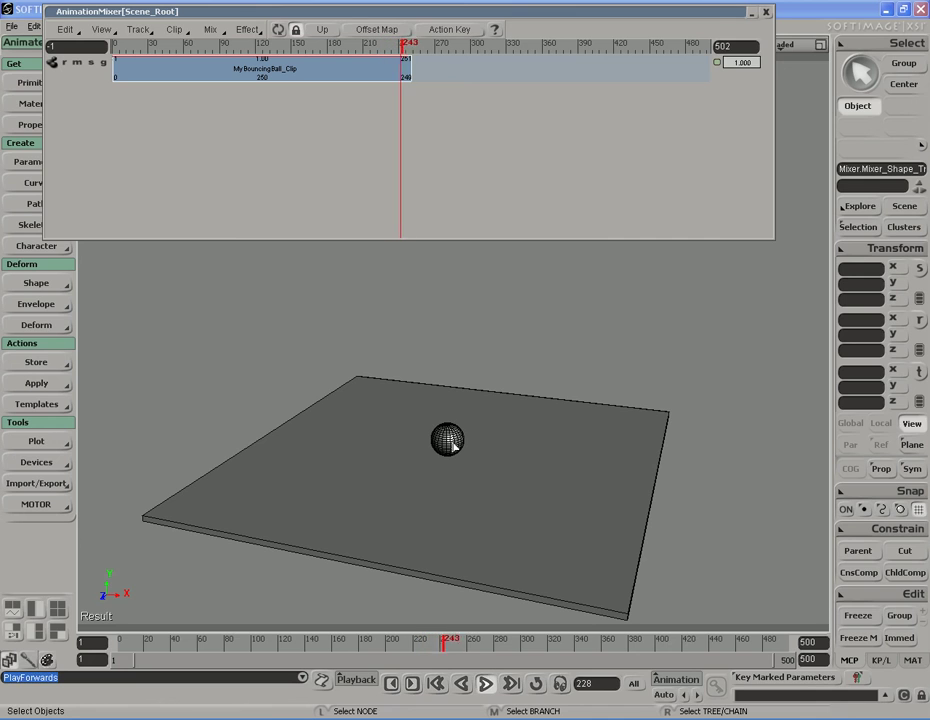
key("Escape")
key("shift+comma")
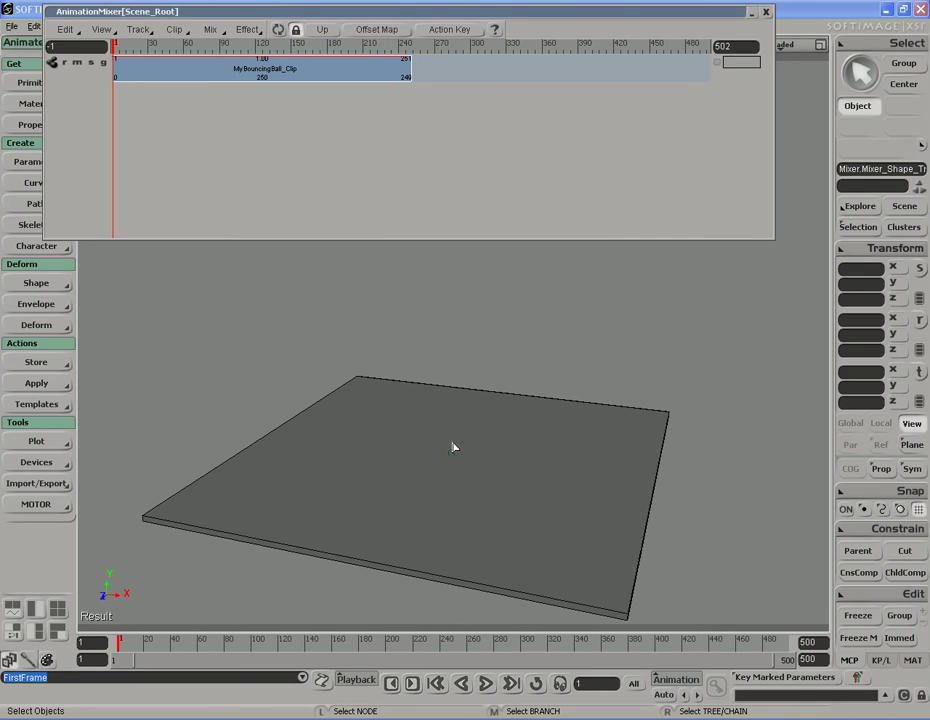
key("period")
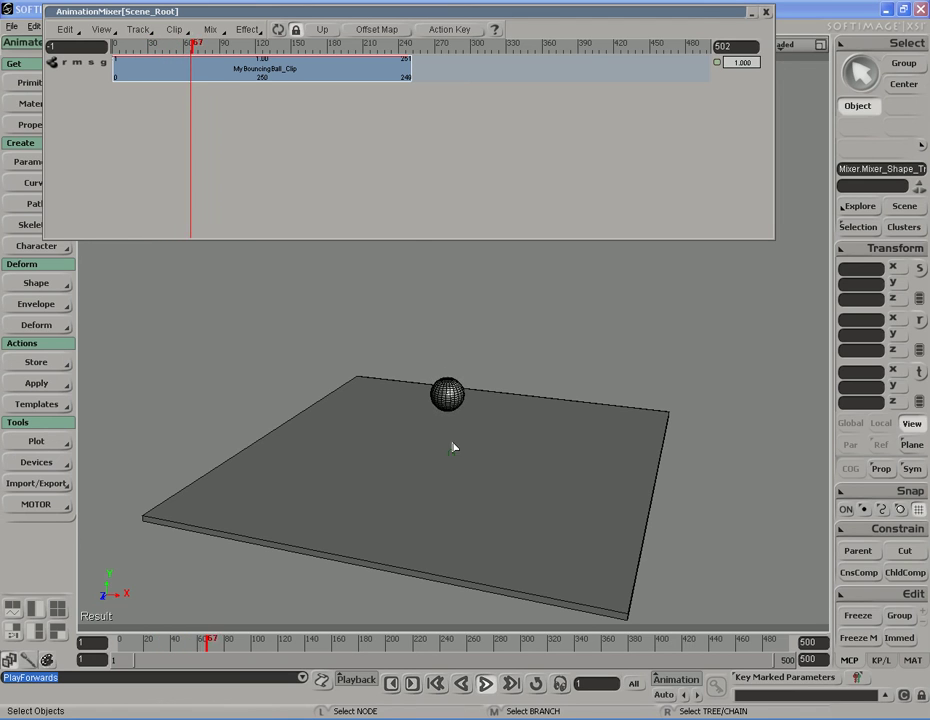
key("Escape")
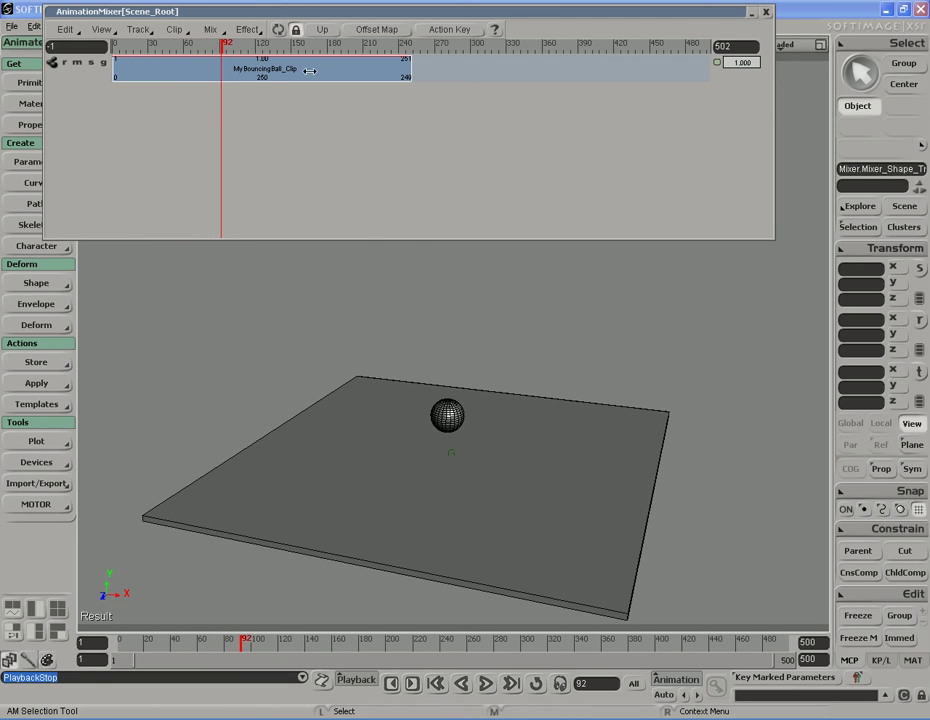
left_click(766, 12)
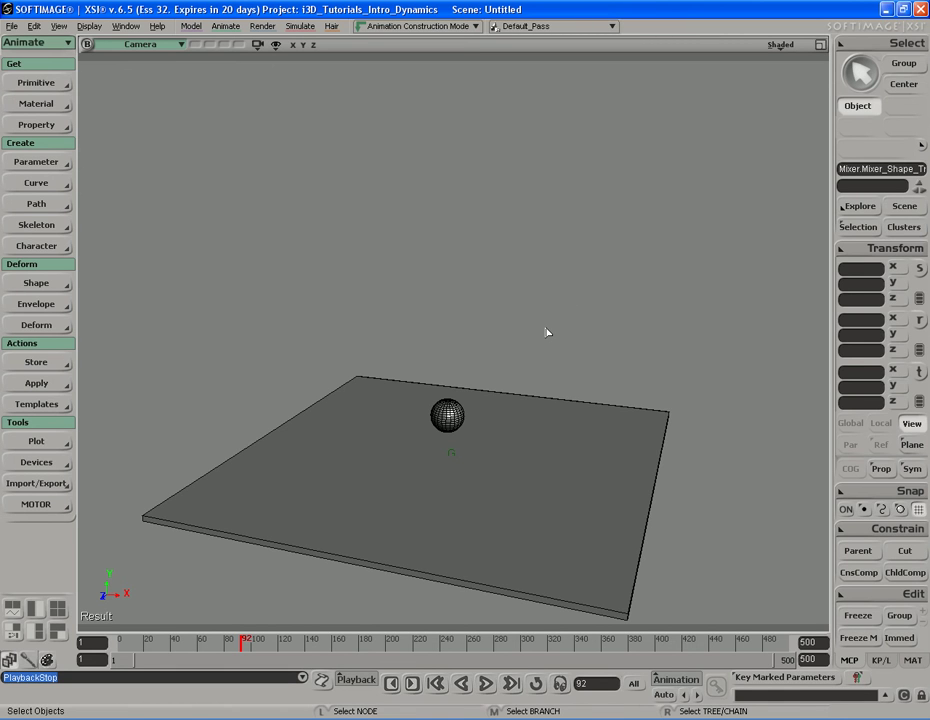
key("Home")
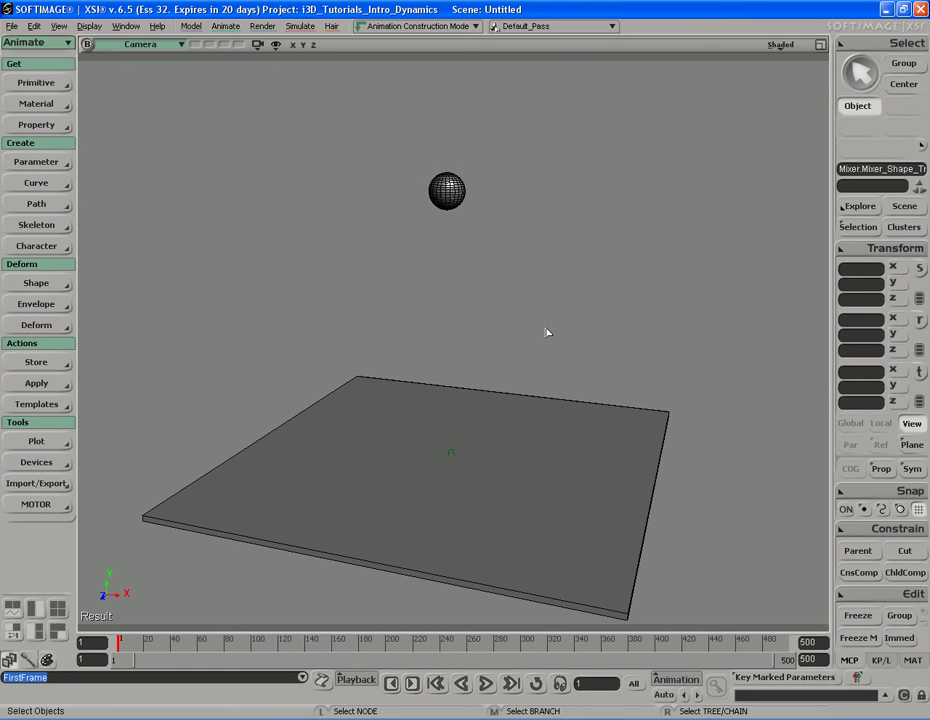